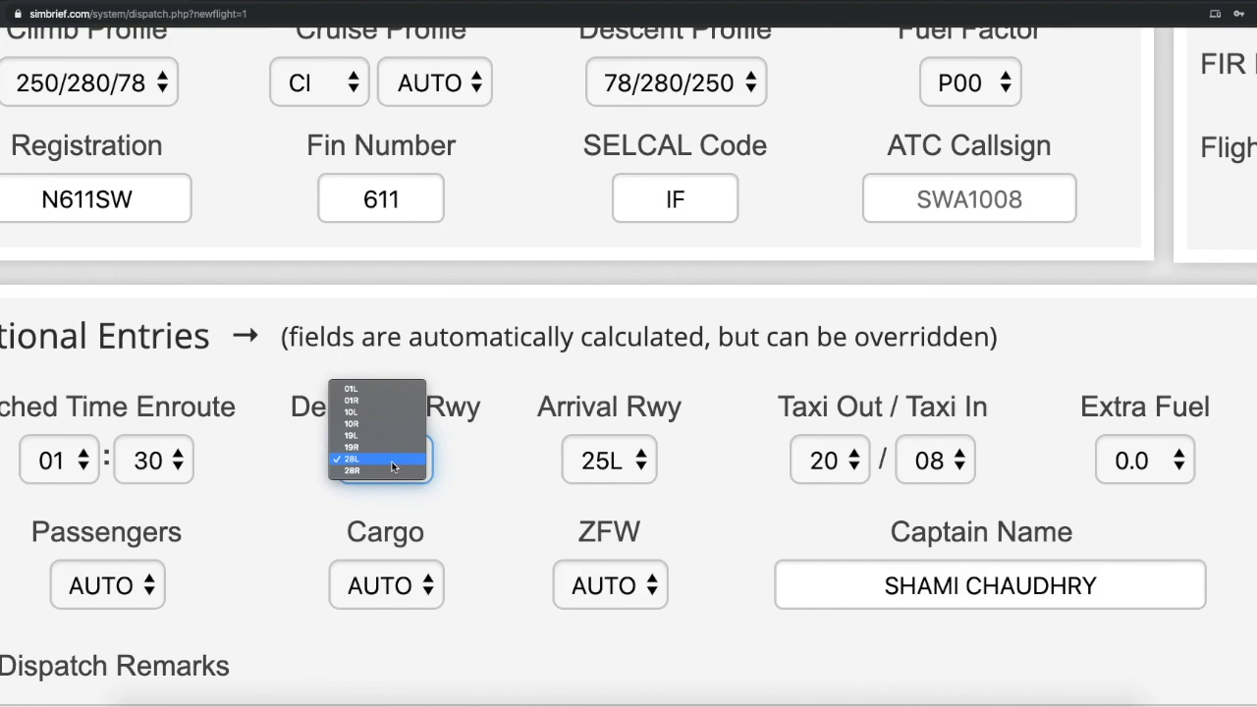
Step: Set departure runway 28L and keep arrival runway 25L
click(377, 459)
click(583, 463)
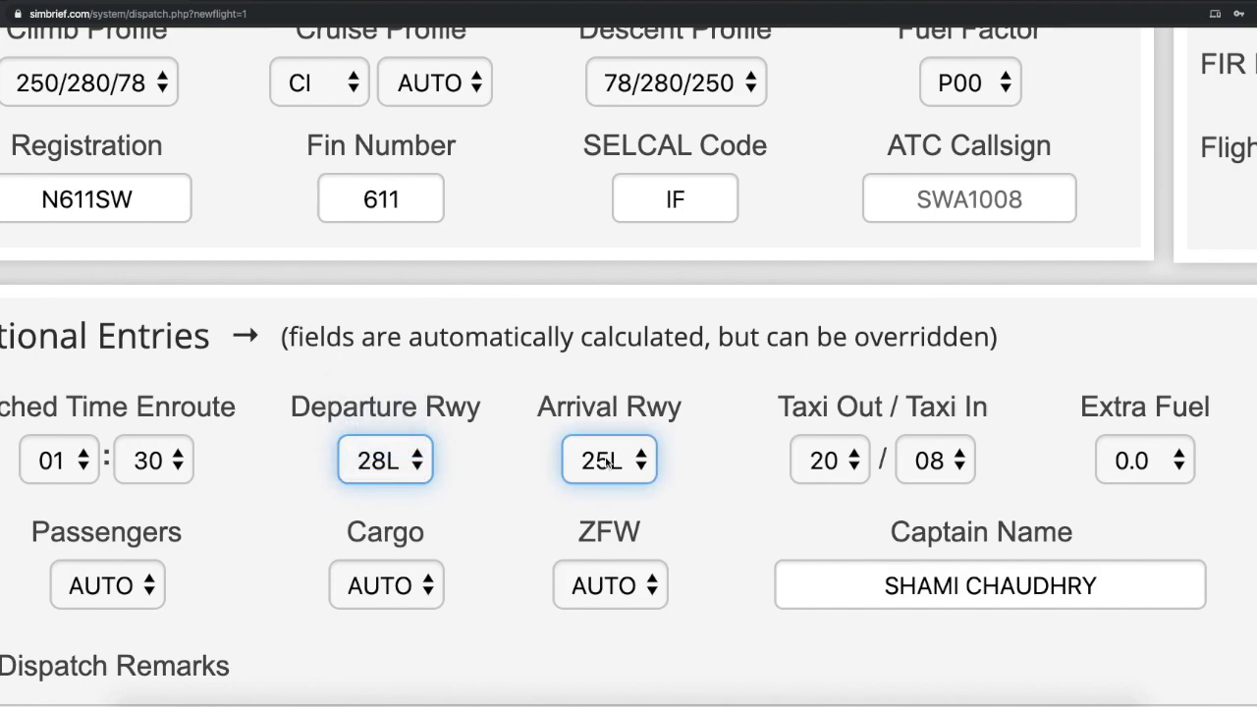
click(607, 462)
click(610, 460)
scroll(619, 463, right, 3)
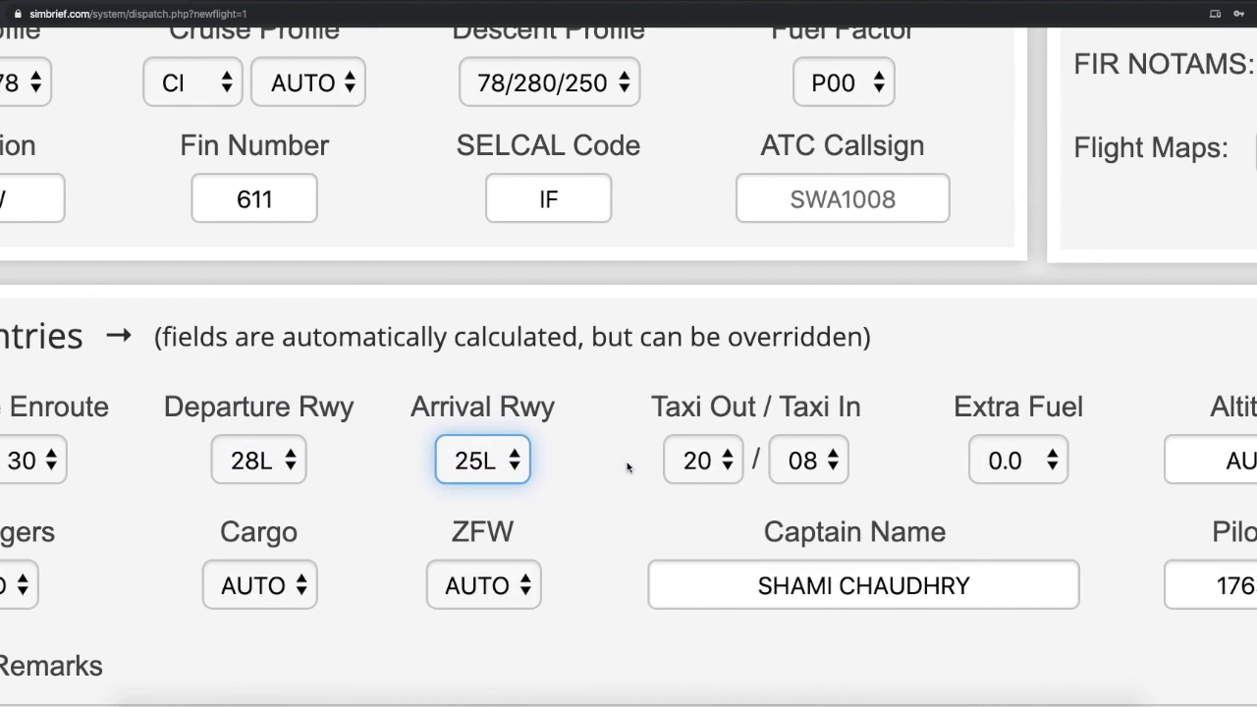
scroll(539, 470, up, 5)
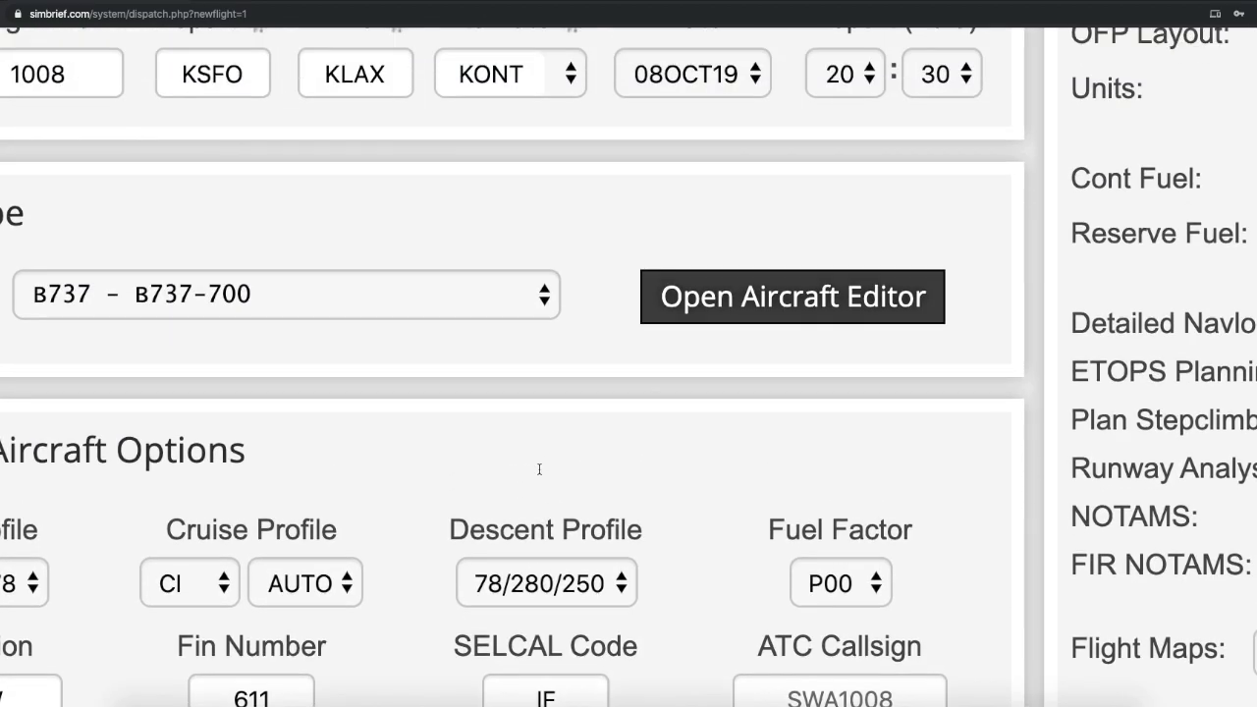
scroll(539, 472, down, 4)
scroll(541, 481, down, 2)
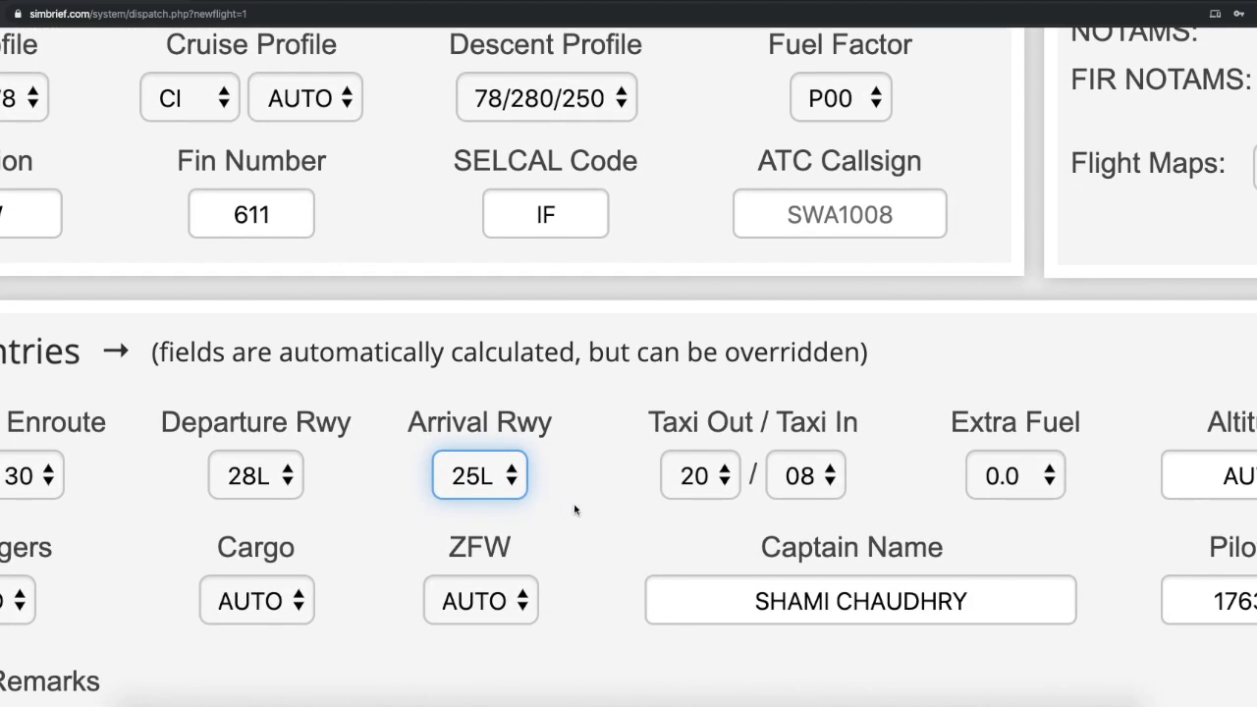
scroll(704, 486, right, 2)
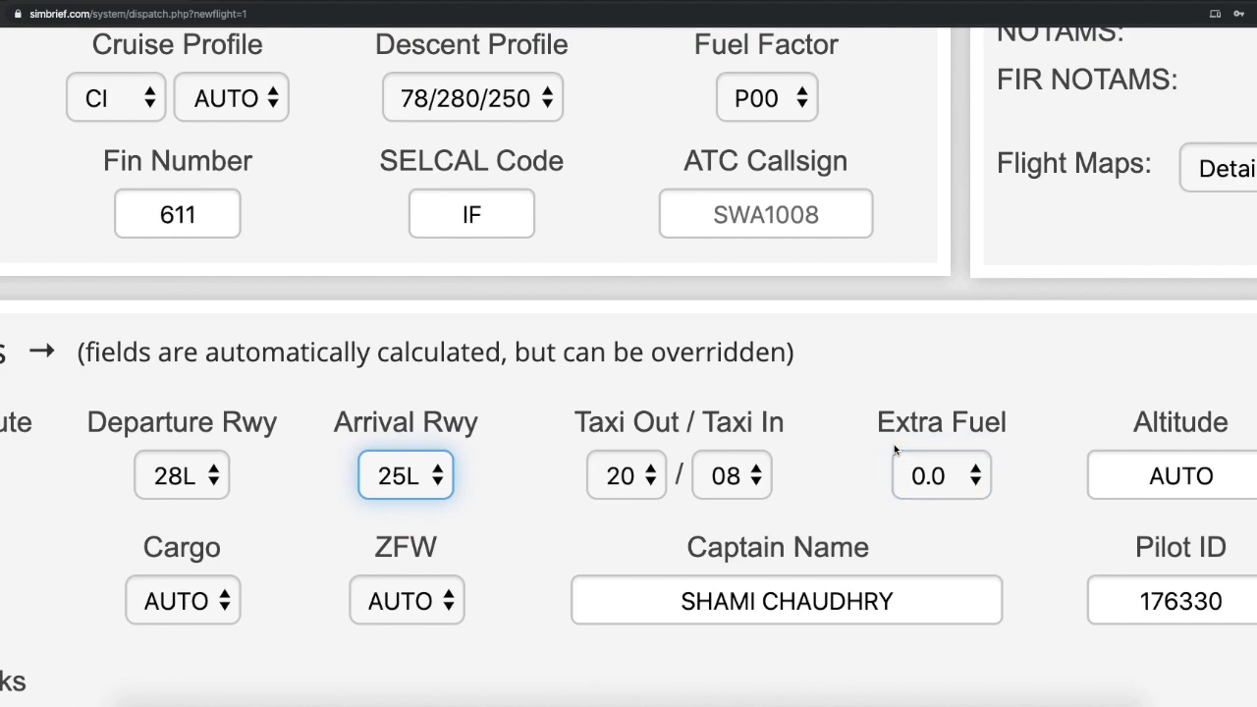
Step: Leave the cruise altitude set to AUTO
click(1187, 477)
scroll(1179, 478, right, 3)
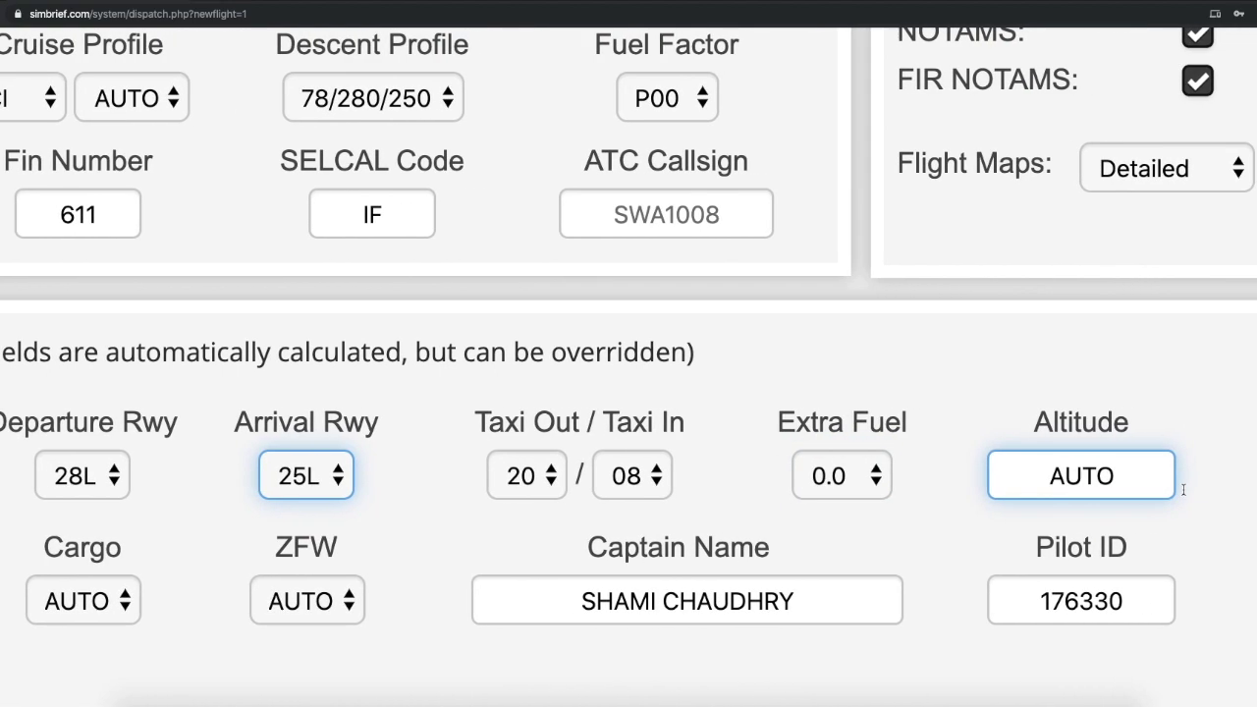
double_click(956, 477)
click(1062, 454)
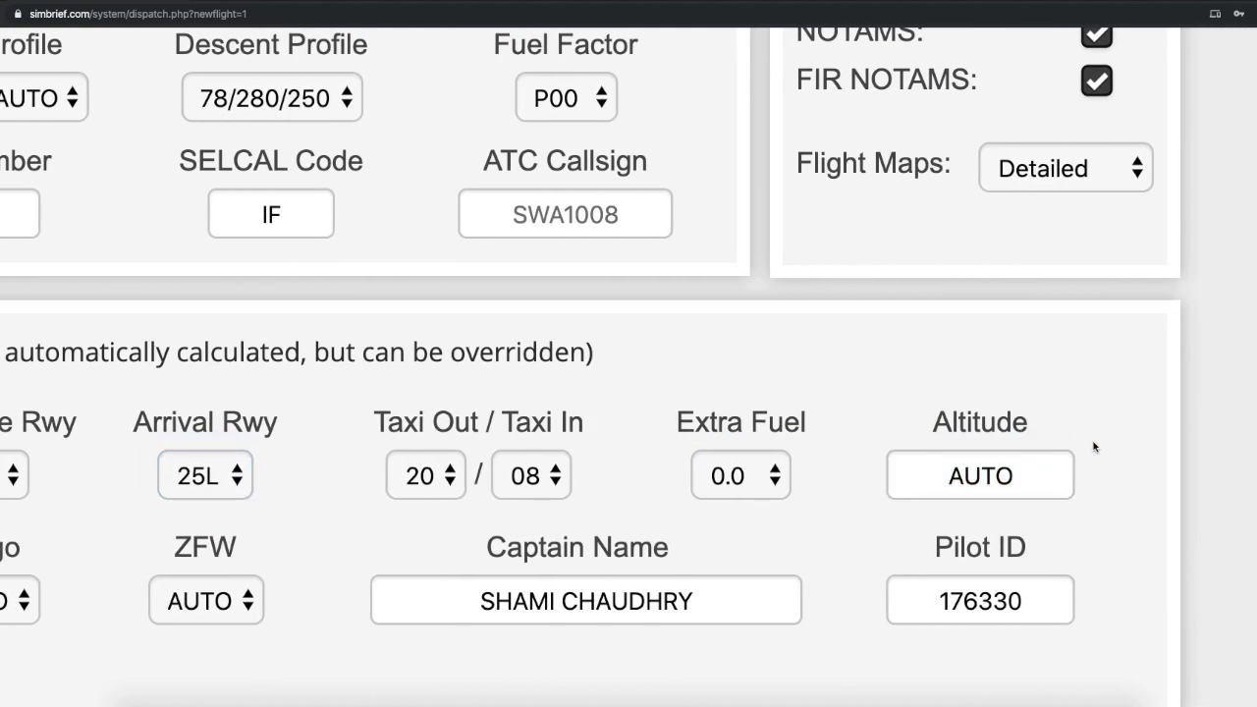
scroll(1056, 469, left, 3)
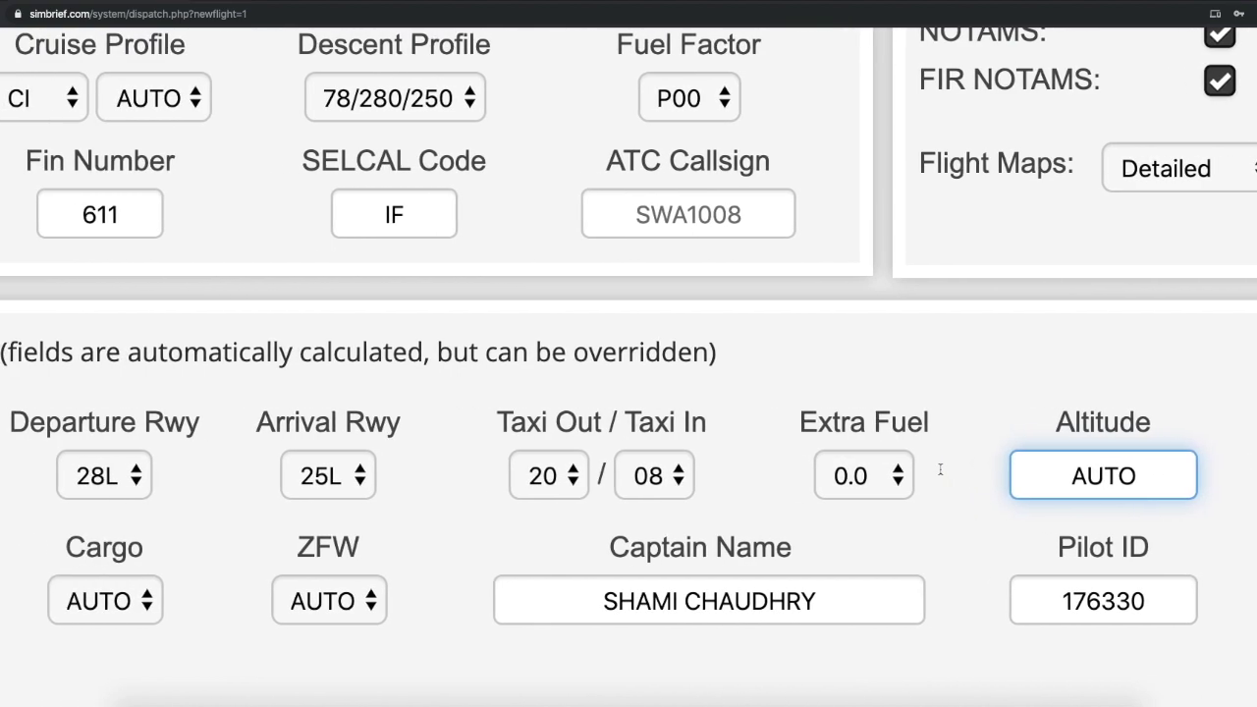
click(993, 511)
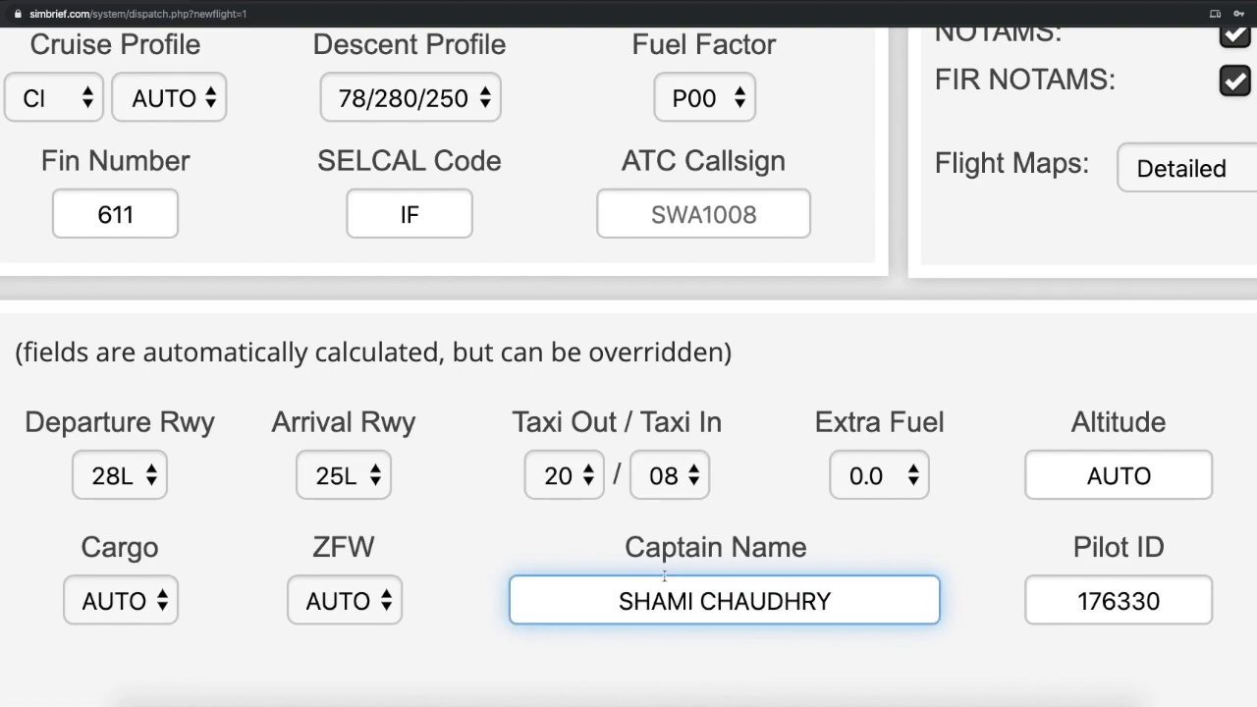
scroll(439, 556, left, 6)
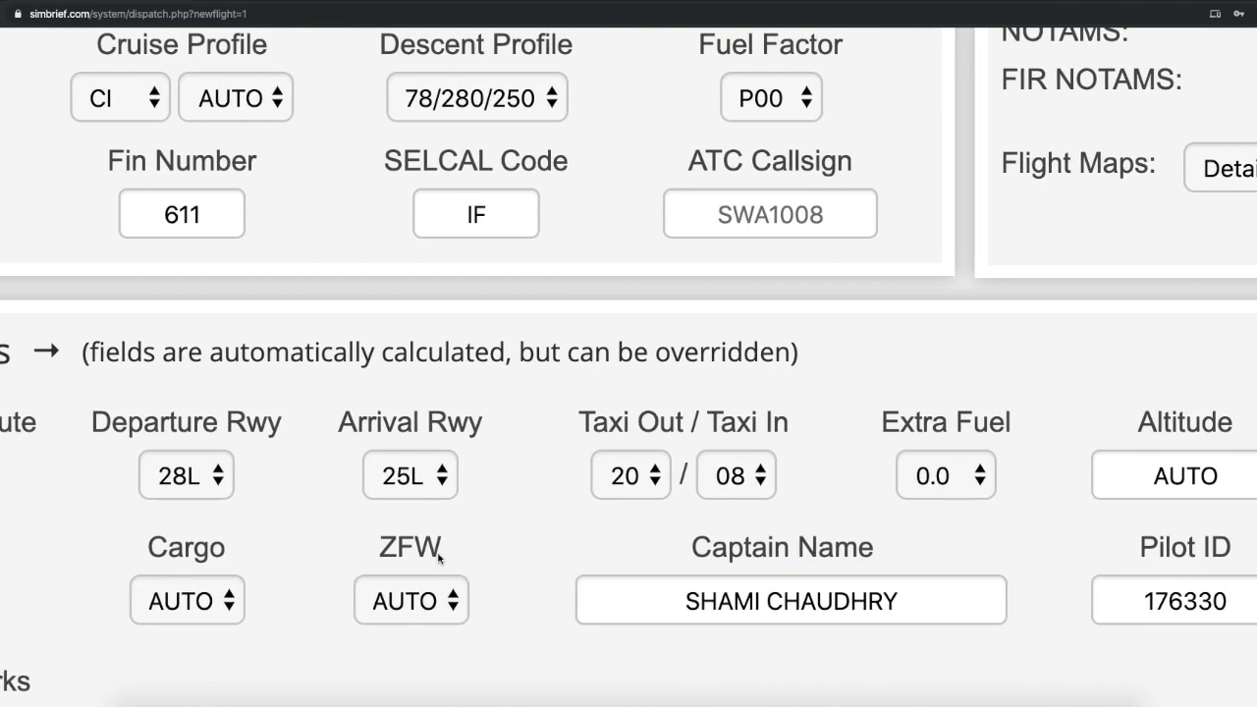
Step: Keep passengers, cargo and ZFW on AUTO
click(128, 598)
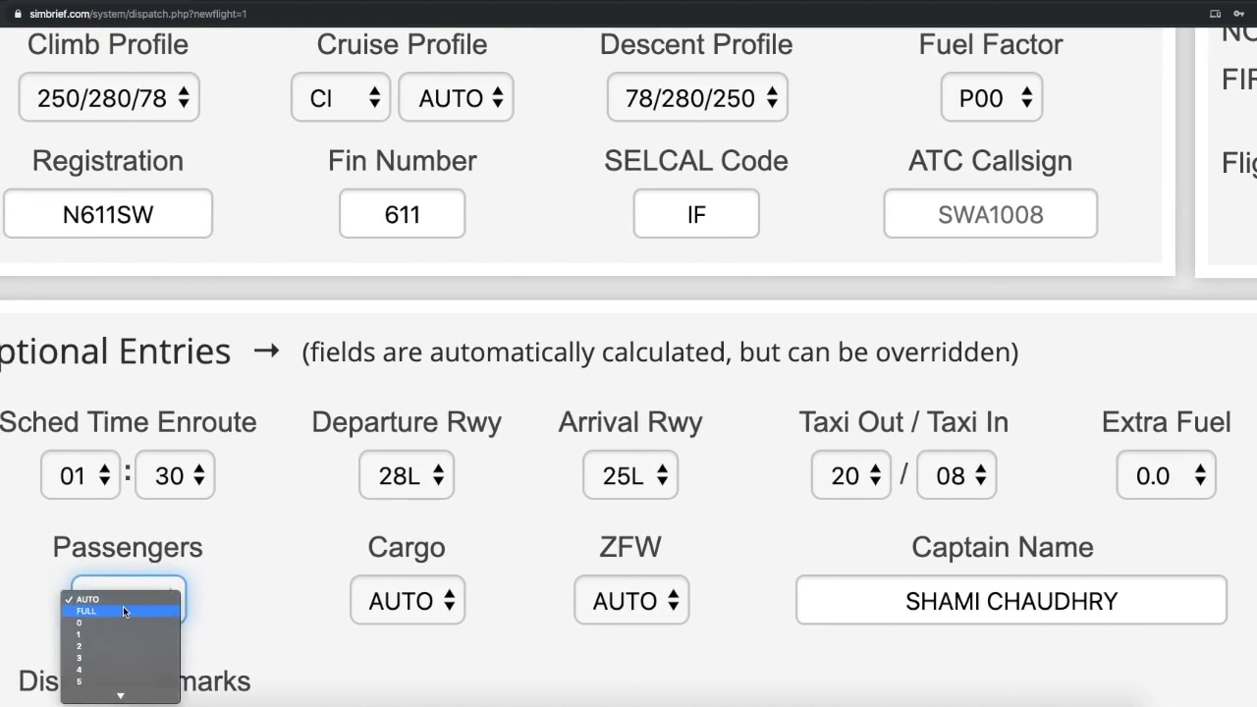
click(116, 598)
click(408, 601)
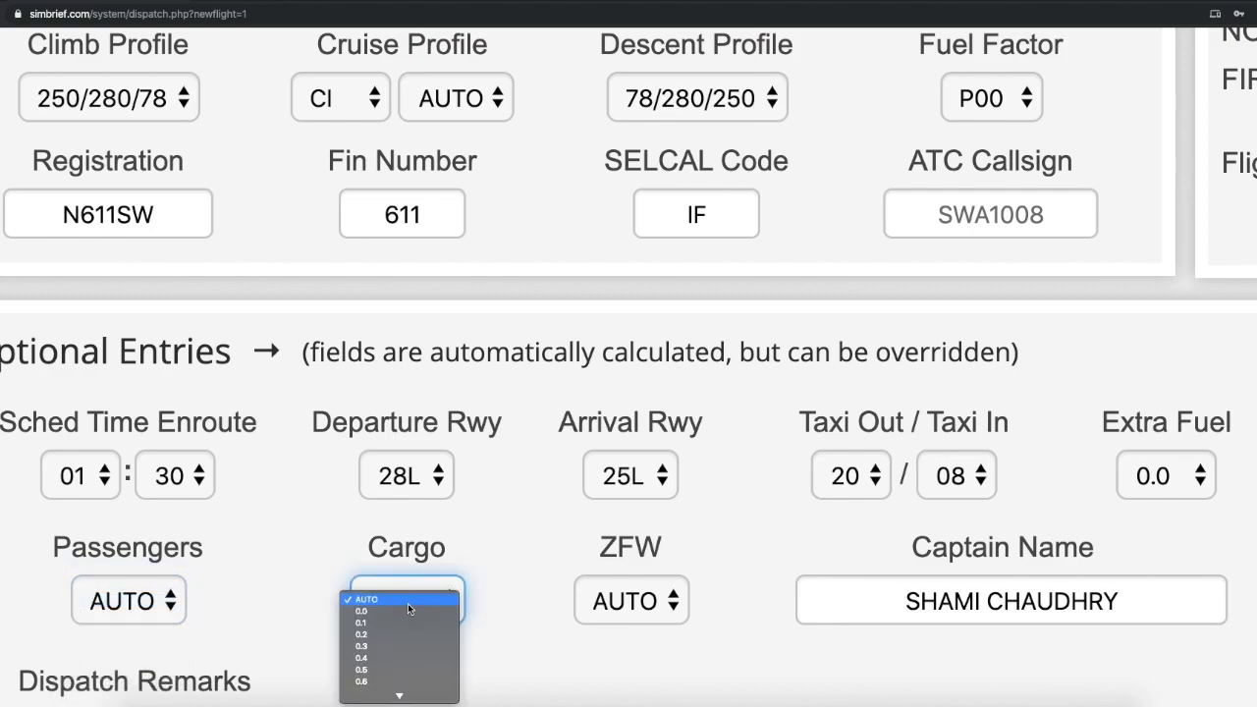
click(394, 605)
click(586, 597)
click(565, 591)
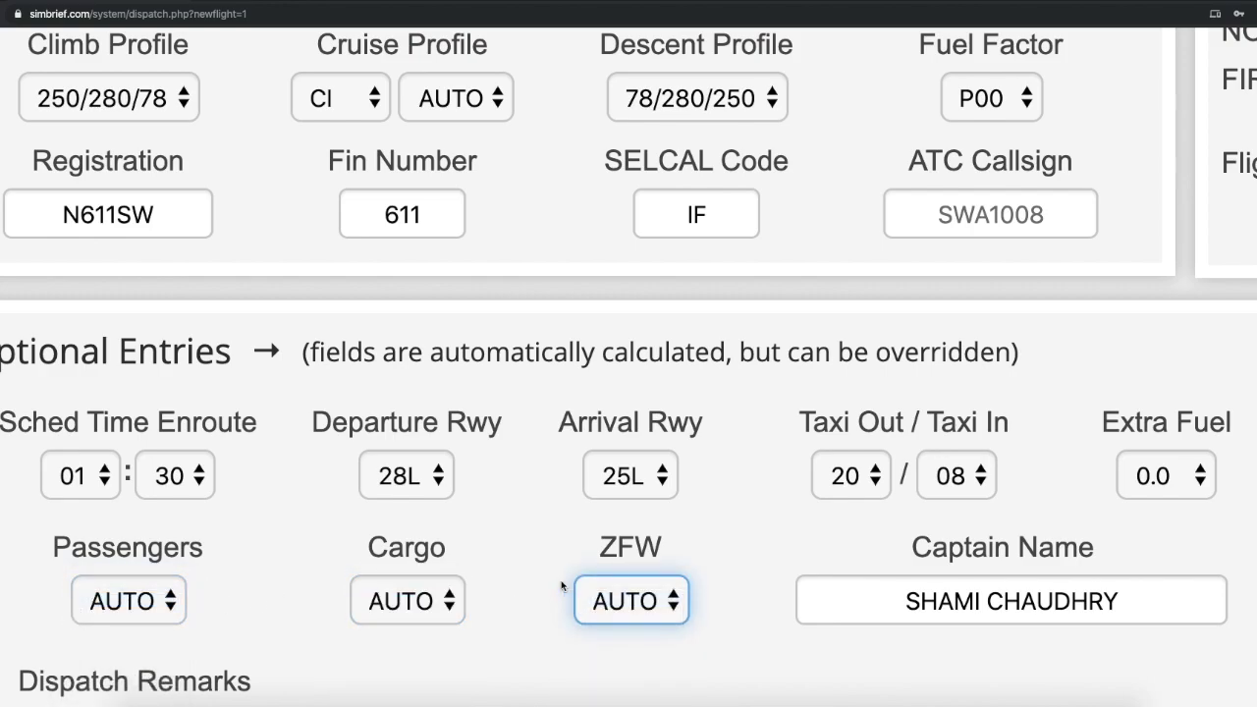
scroll(561, 582, down, 4)
scroll(561, 581, down, 1)
scroll(579, 571, up, 1)
Step: Leave the dispatch remarks empty and bring the route box into view
click(362, 383)
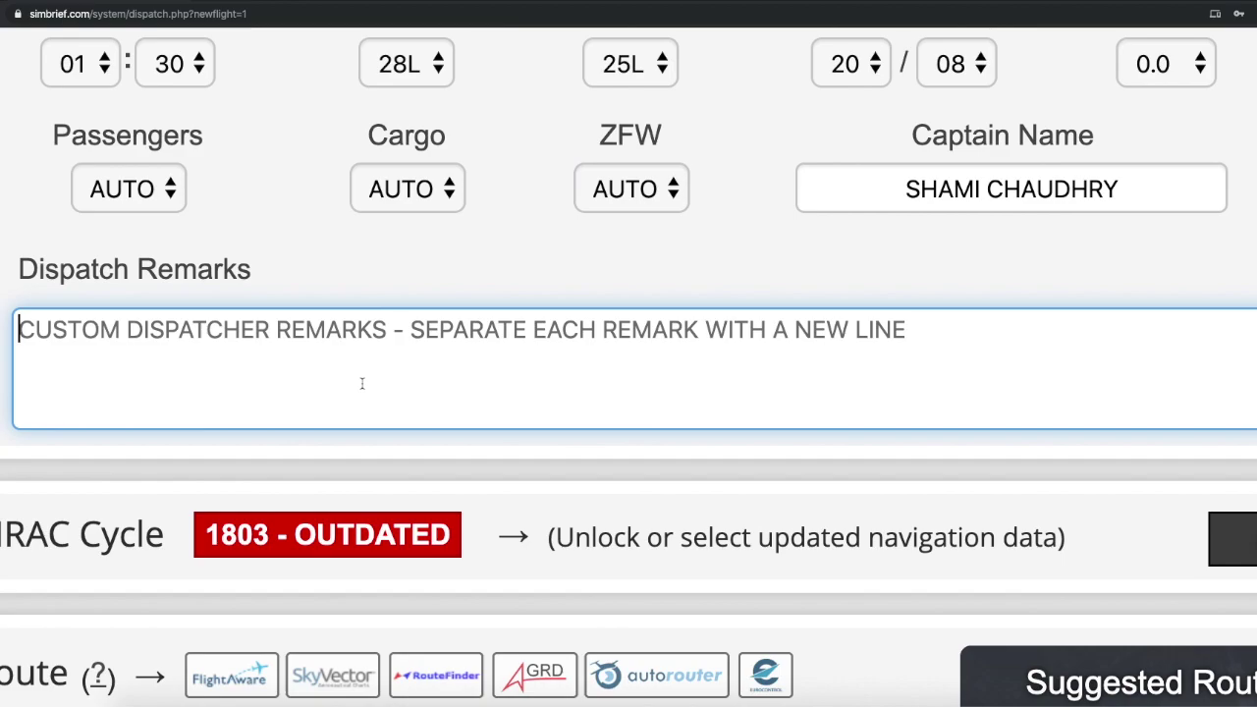
click(480, 286)
scroll(472, 411, down, 1)
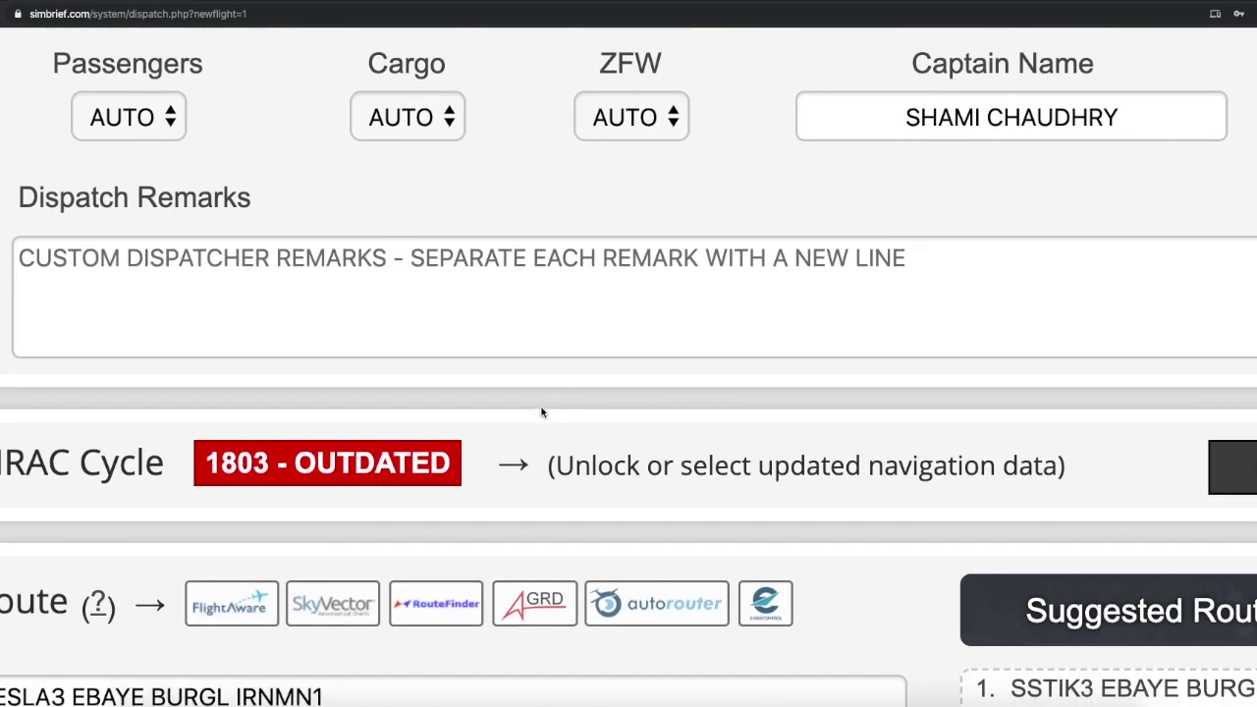
key(ctrl+0)
click(496, 563)
scroll(505, 505, up, 5)
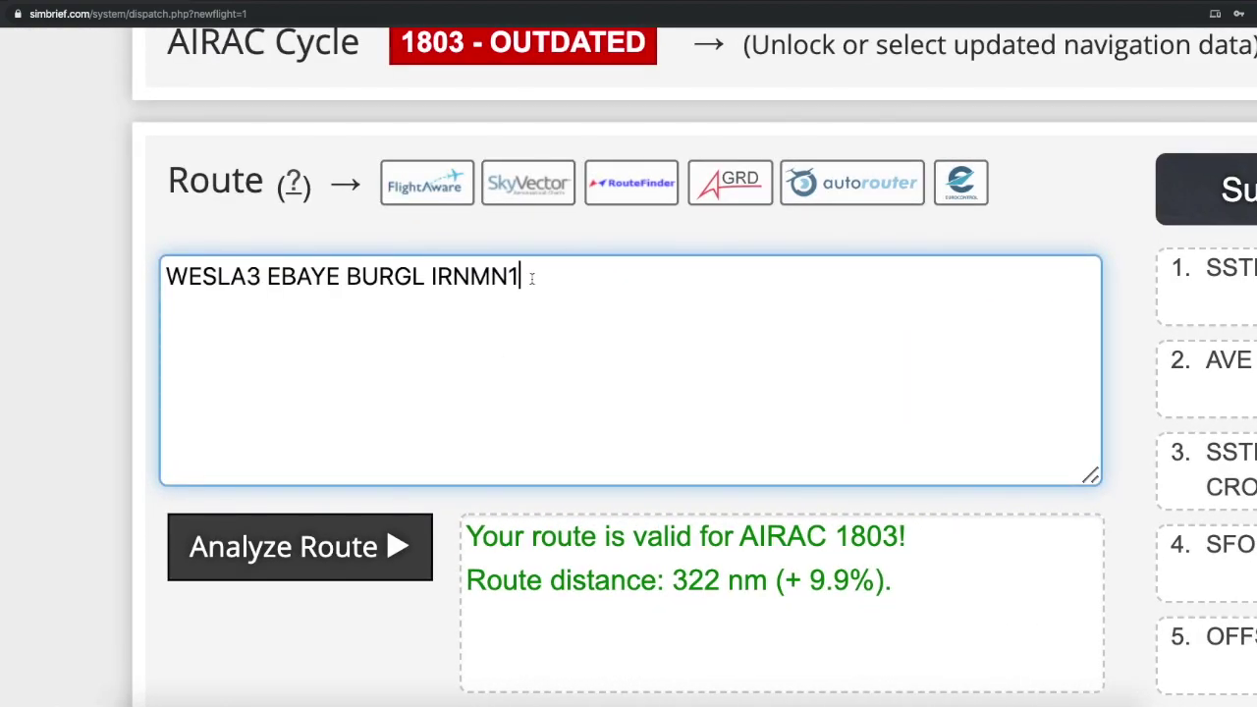
Step: Highlight the full route string, then the EBAYE BURGL waypoints and the IRNMN1 arrival
drag(532, 279, 115, 274)
key(Right)
drag(267, 278, 422, 278)
key(End)
drag(529, 278, 439, 279)
drag(533, 278, 433, 279)
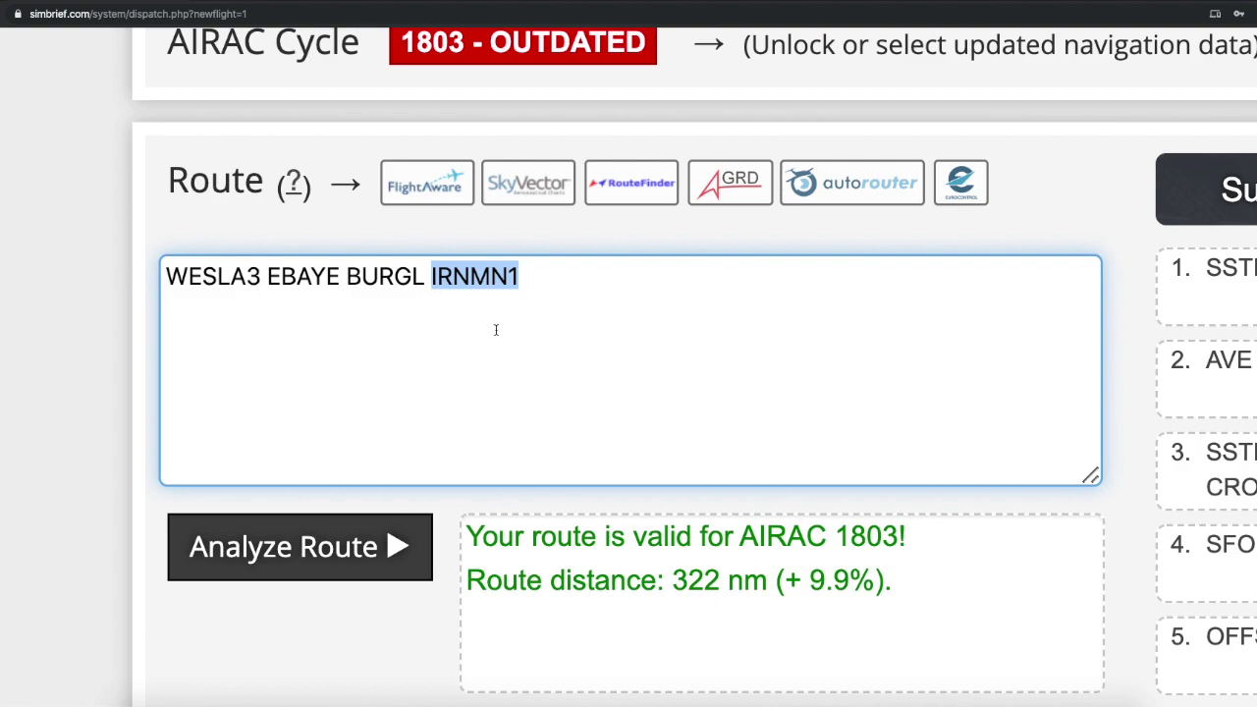
drag(526, 284, 433, 278)
click(268, 281)
Step: Point out the WESLA3 departure, IRNMN1 arrival and BURGL waypoint in the route
drag(264, 278, 155, 280)
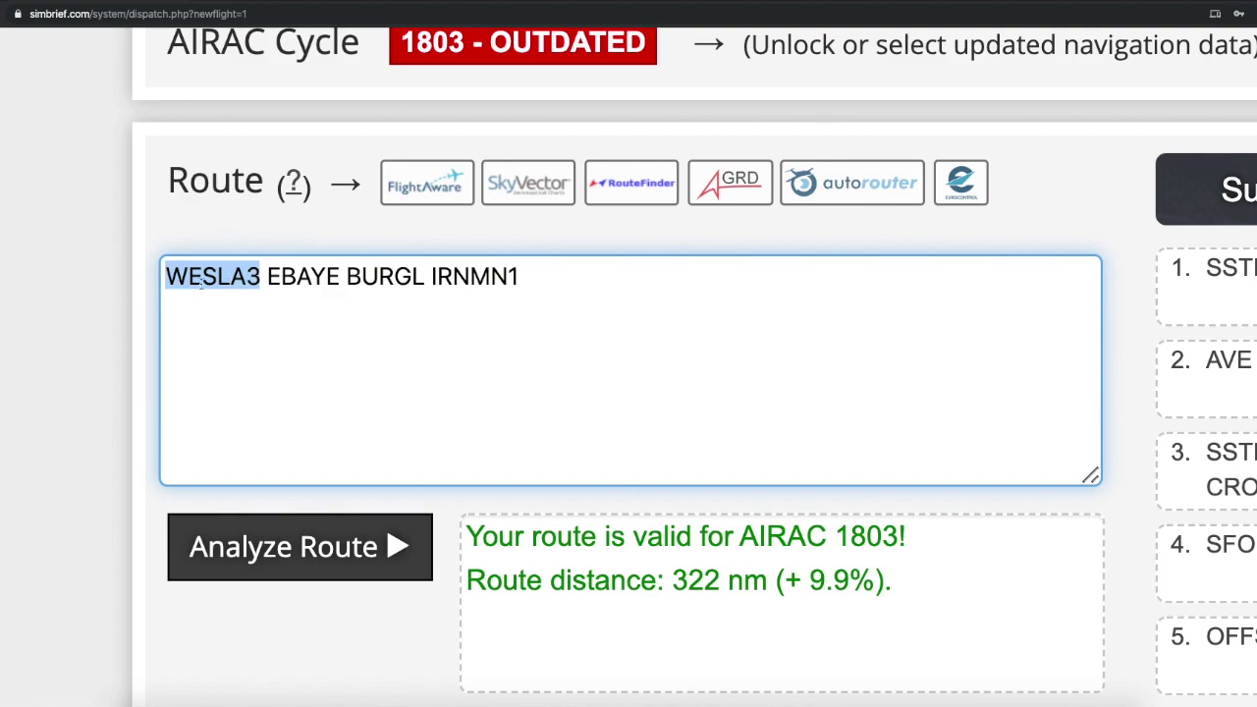
click(197, 337)
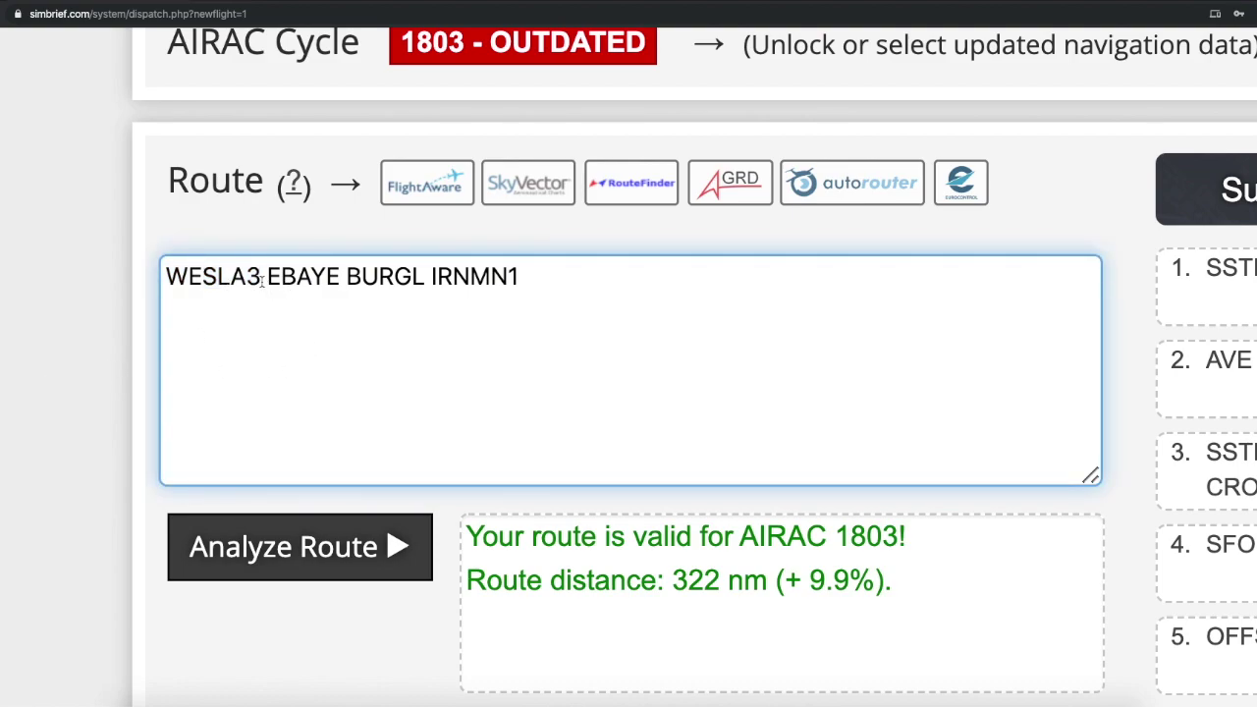
drag(263, 277, 153, 289)
click(510, 284)
double_click(511, 278)
click(477, 278)
double_click(477, 277)
double_click(214, 278)
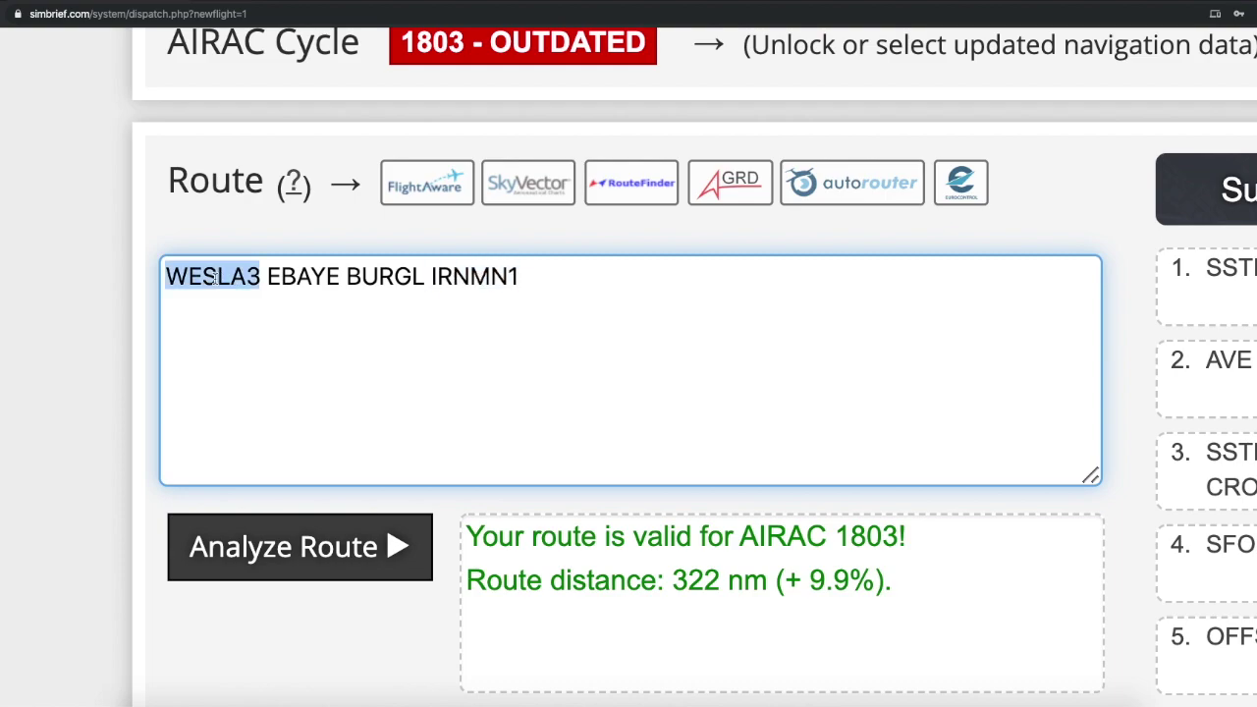
click(425, 312)
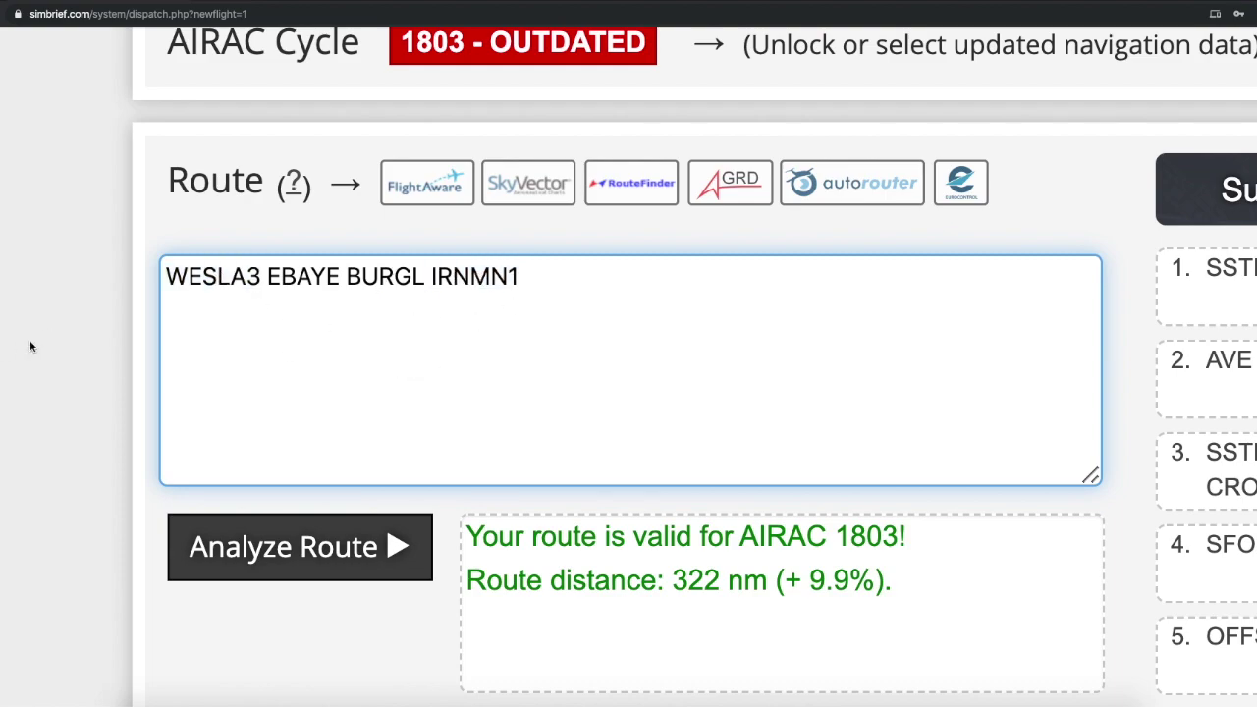
drag(429, 279, 350, 281)
click(469, 279)
Step: Scroll to the route map and inspect waypoints CROWY, DOUIT and BURGL
scroll(513, 294, down, 3)
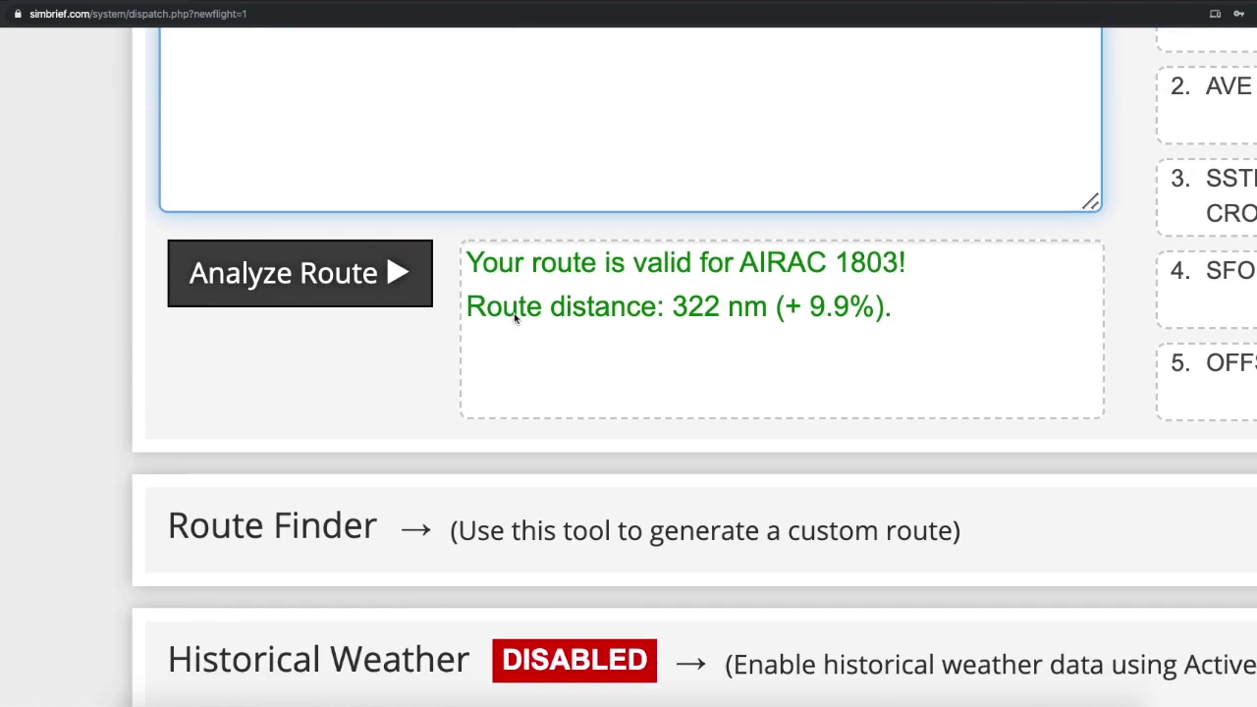
scroll(513, 313, down, 15)
scroll(624, 364, down, 5)
scroll(679, 442, up, 6)
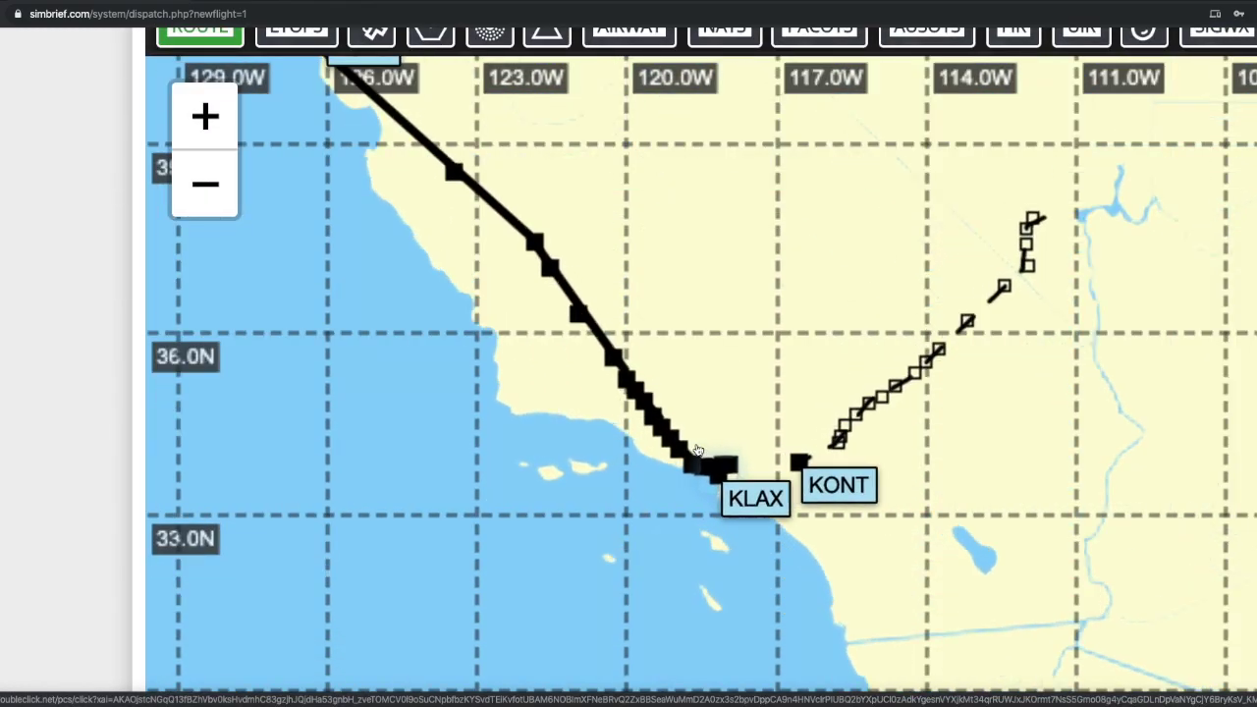
scroll(674, 422, down, 2)
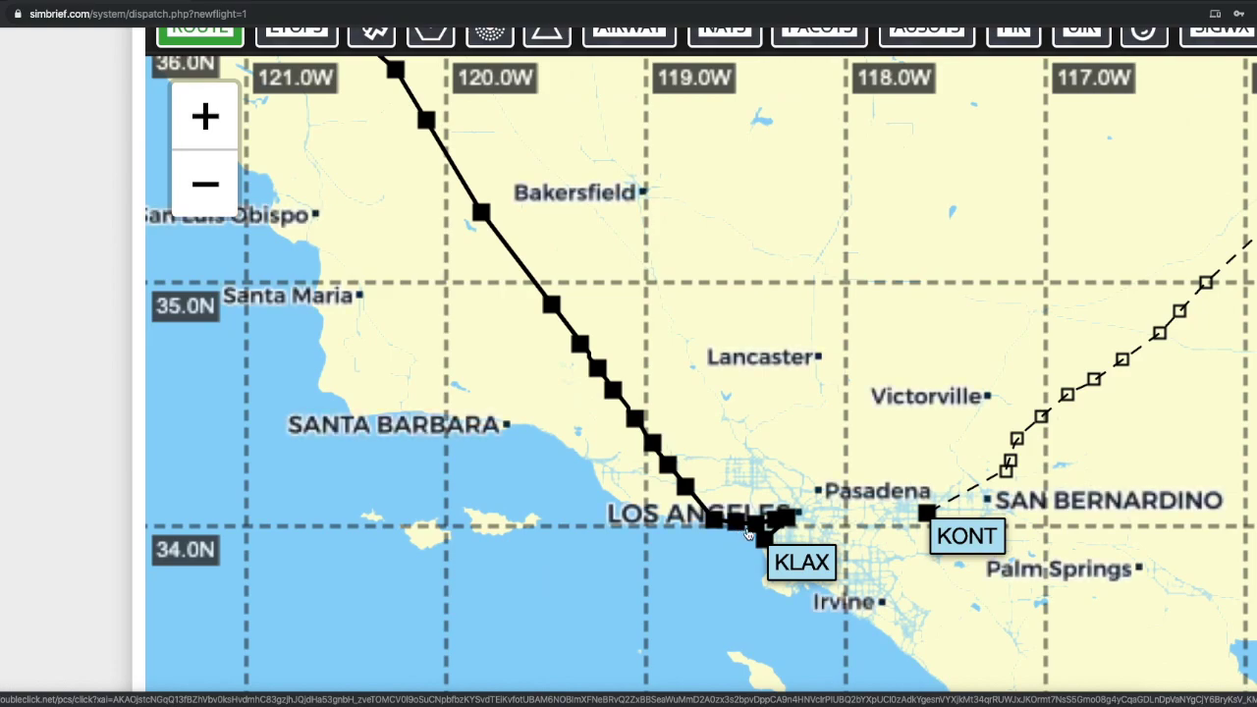
drag(618, 361, 632, 384)
click(566, 329)
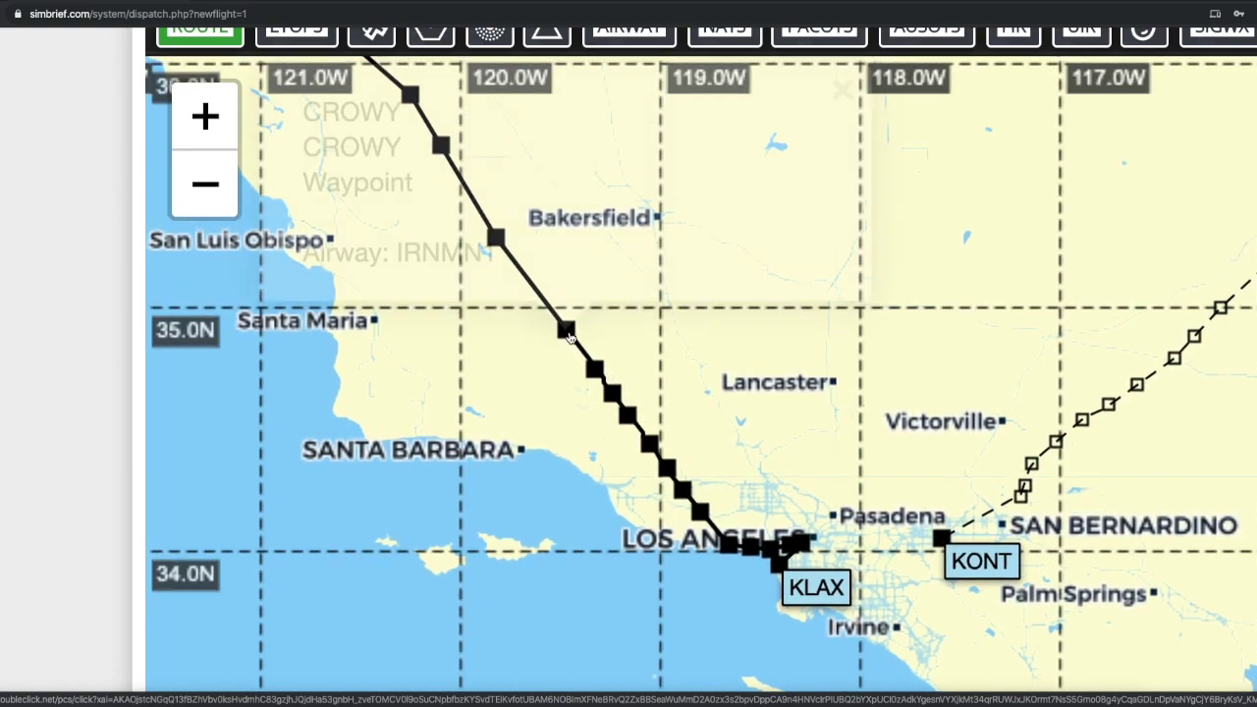
click(495, 399)
click(498, 276)
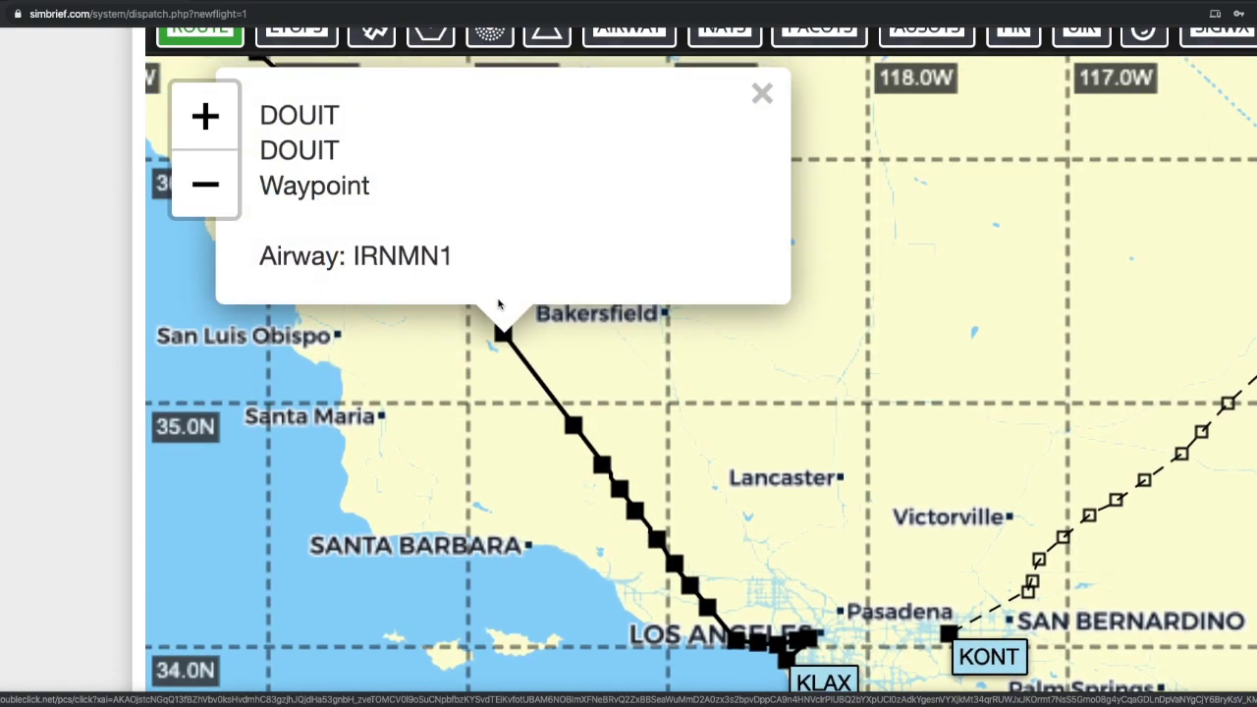
drag(467, 374, 491, 416)
click(475, 416)
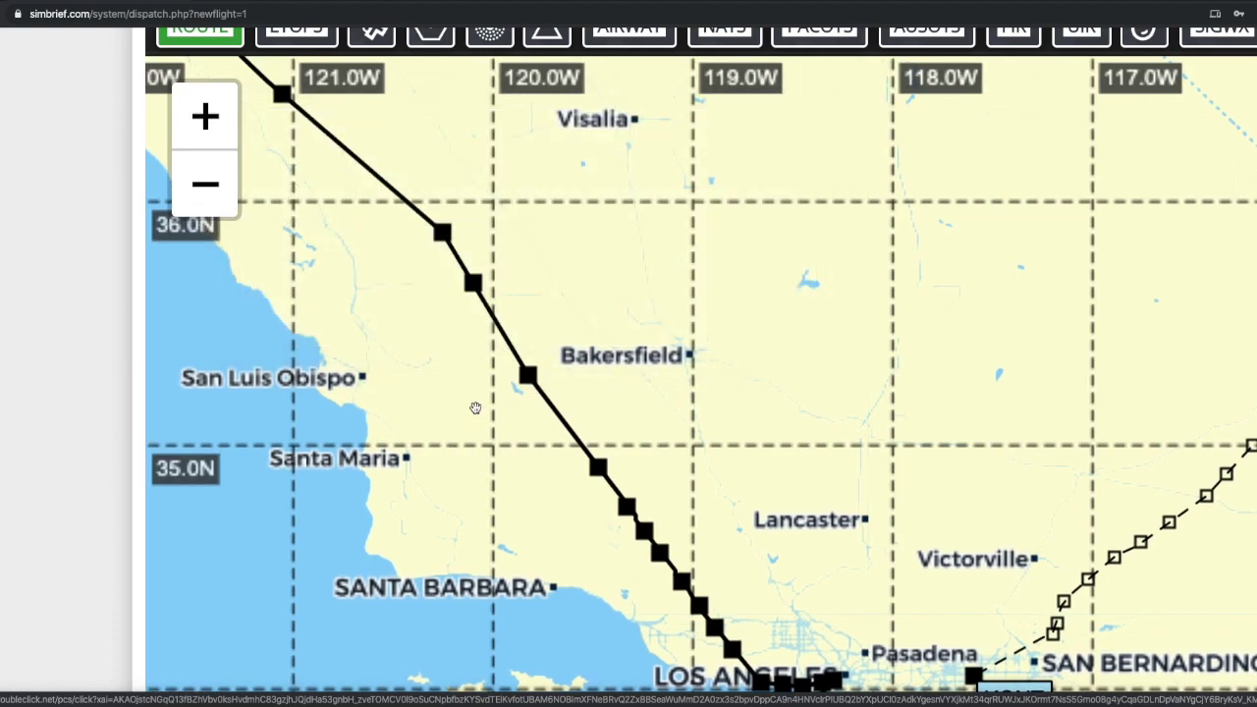
click(475, 291)
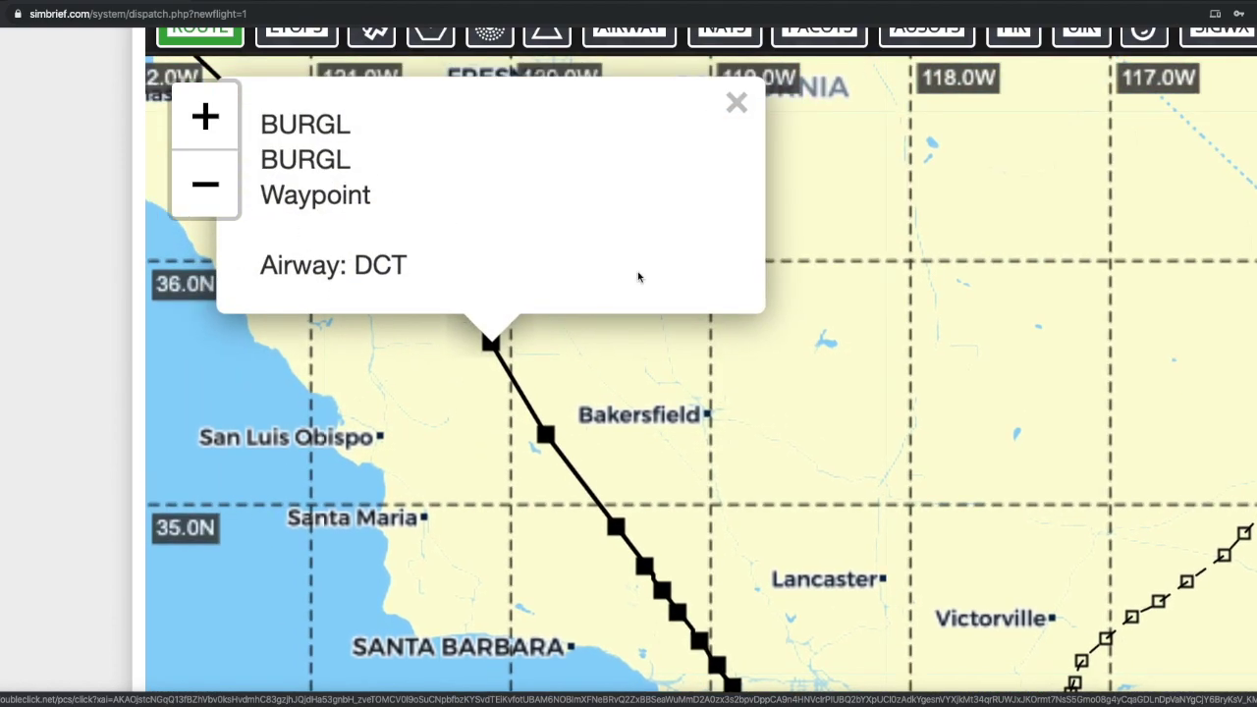
click(441, 392)
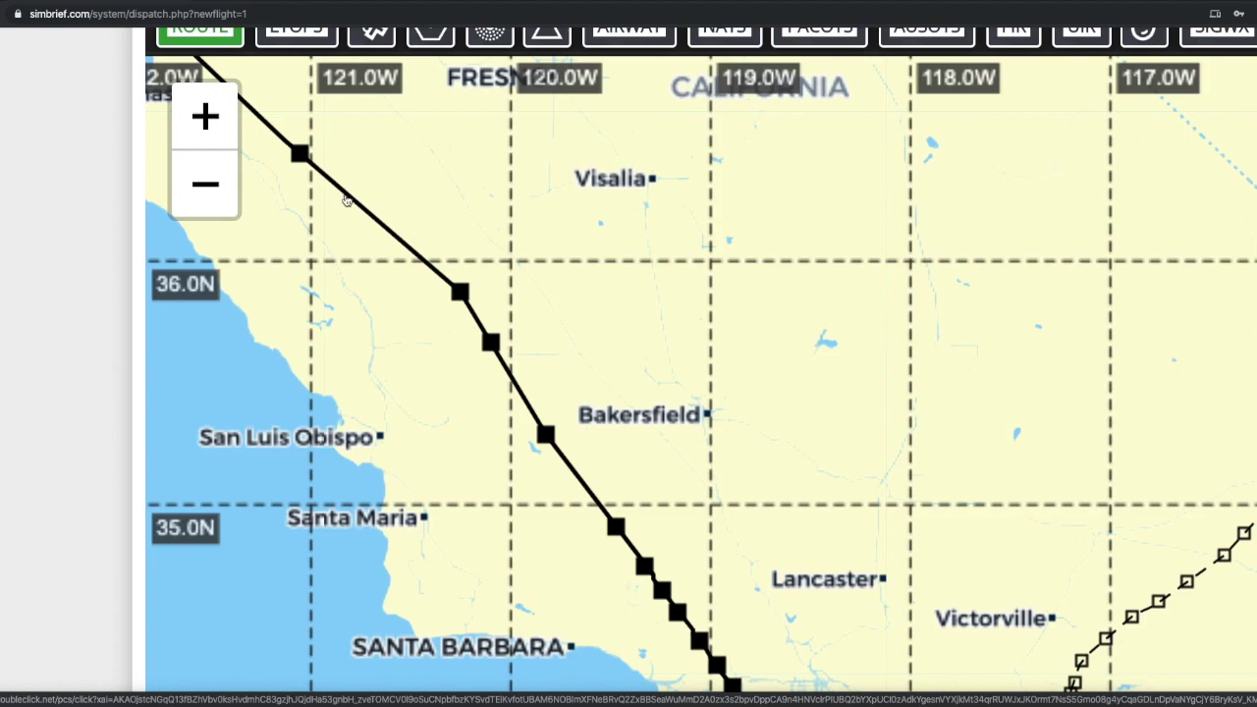
Step: Check SUSEY and EBAYE, pan south to KLAX and KONT, then scroll back up
drag(345, 200, 462, 263)
click(469, 270)
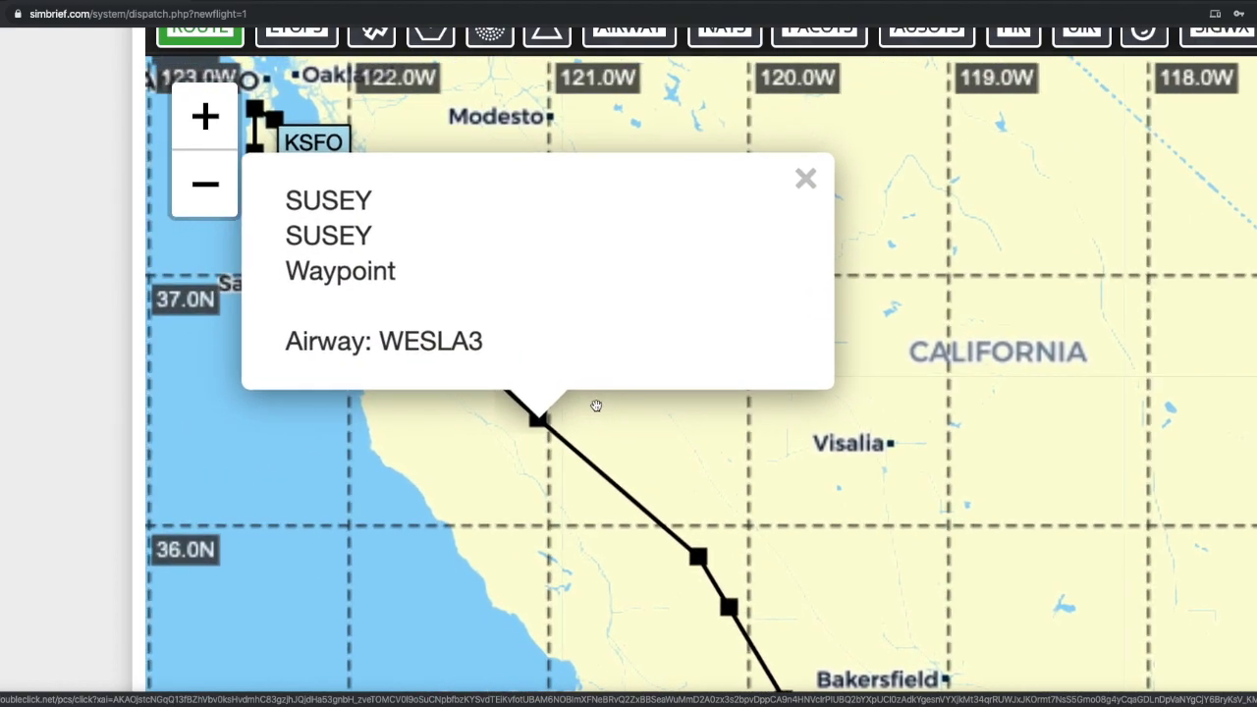
click(459, 402)
drag(480, 365, 545, 411)
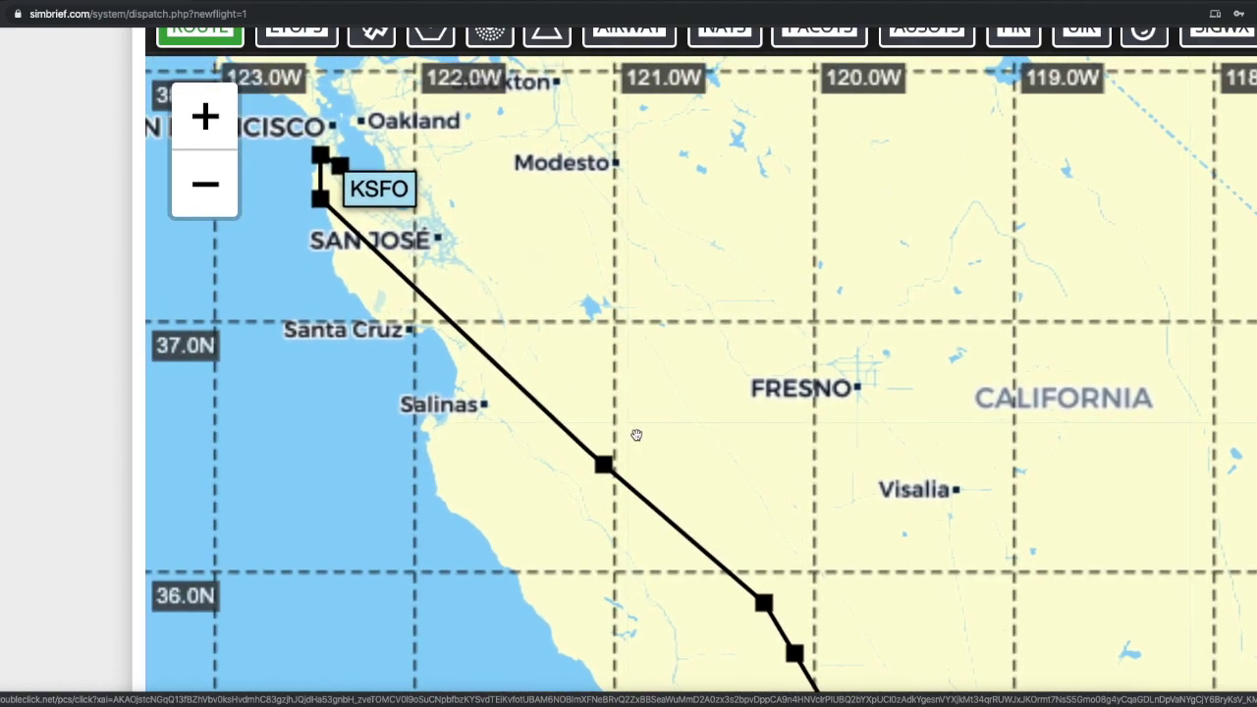
drag(784, 639, 695, 525)
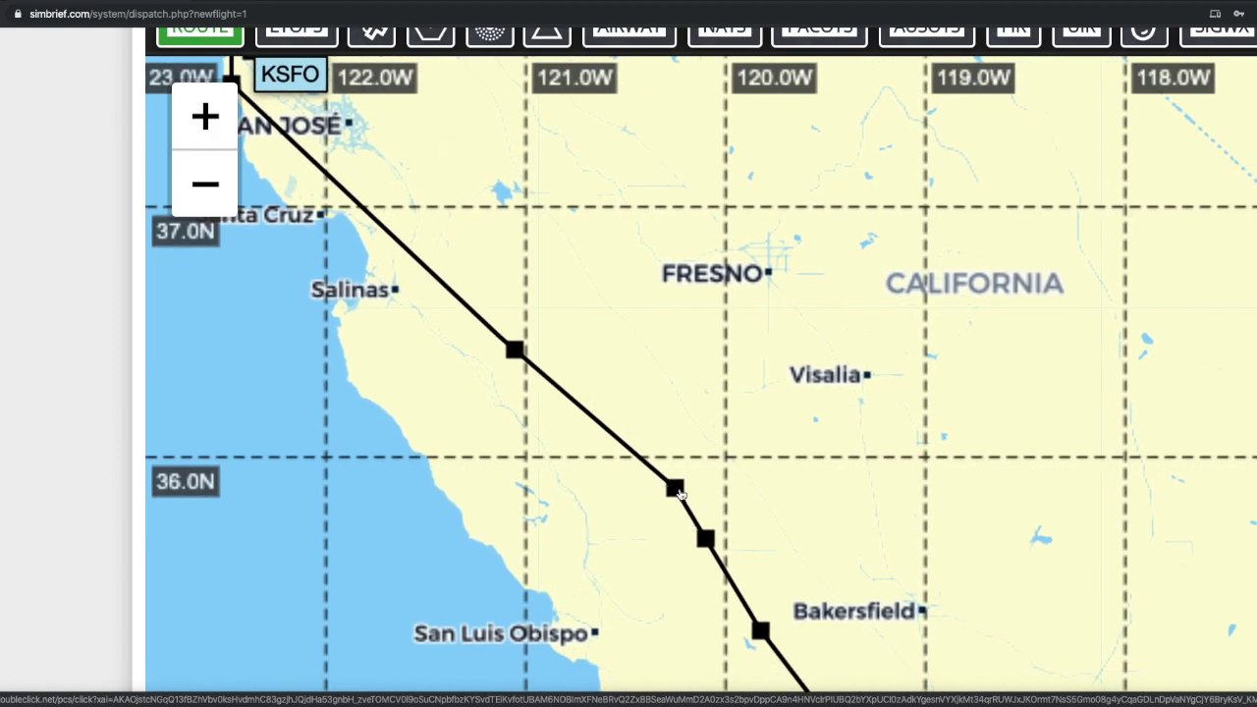
click(676, 485)
click(755, 544)
drag(754, 544, 653, 380)
drag(703, 474, 629, 328)
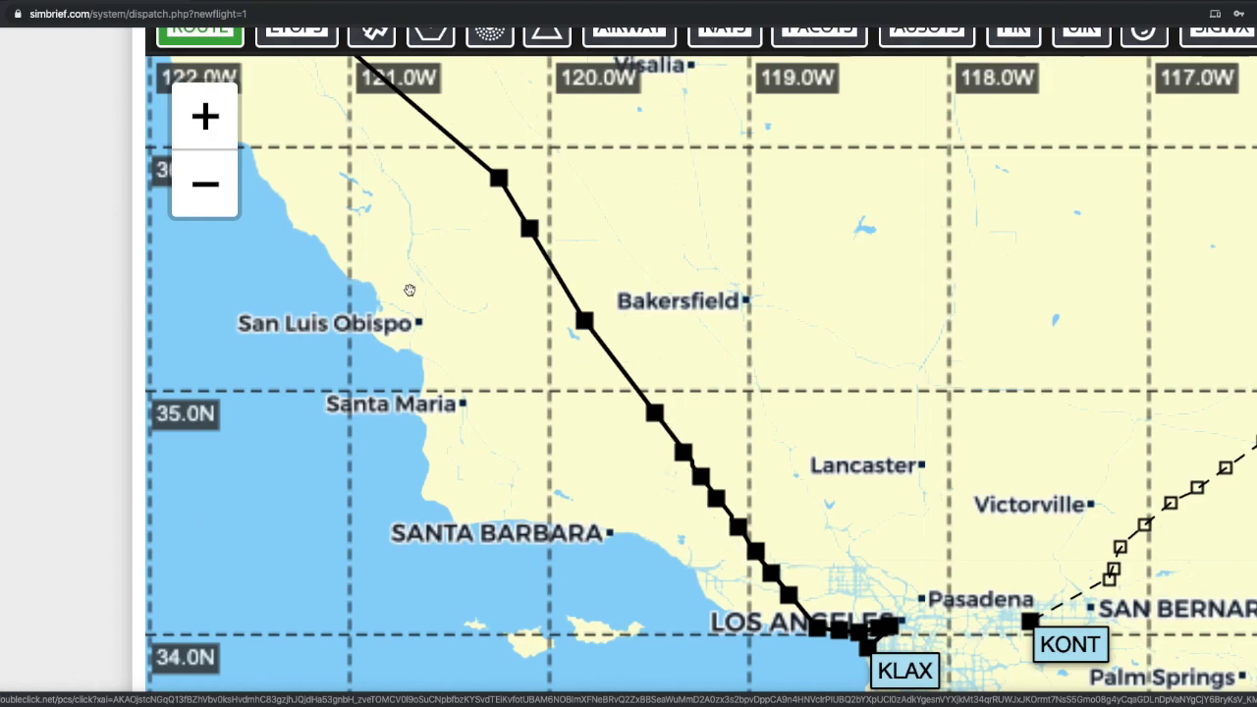
scroll(90, 283, up, 5)
scroll(90, 283, up, 11)
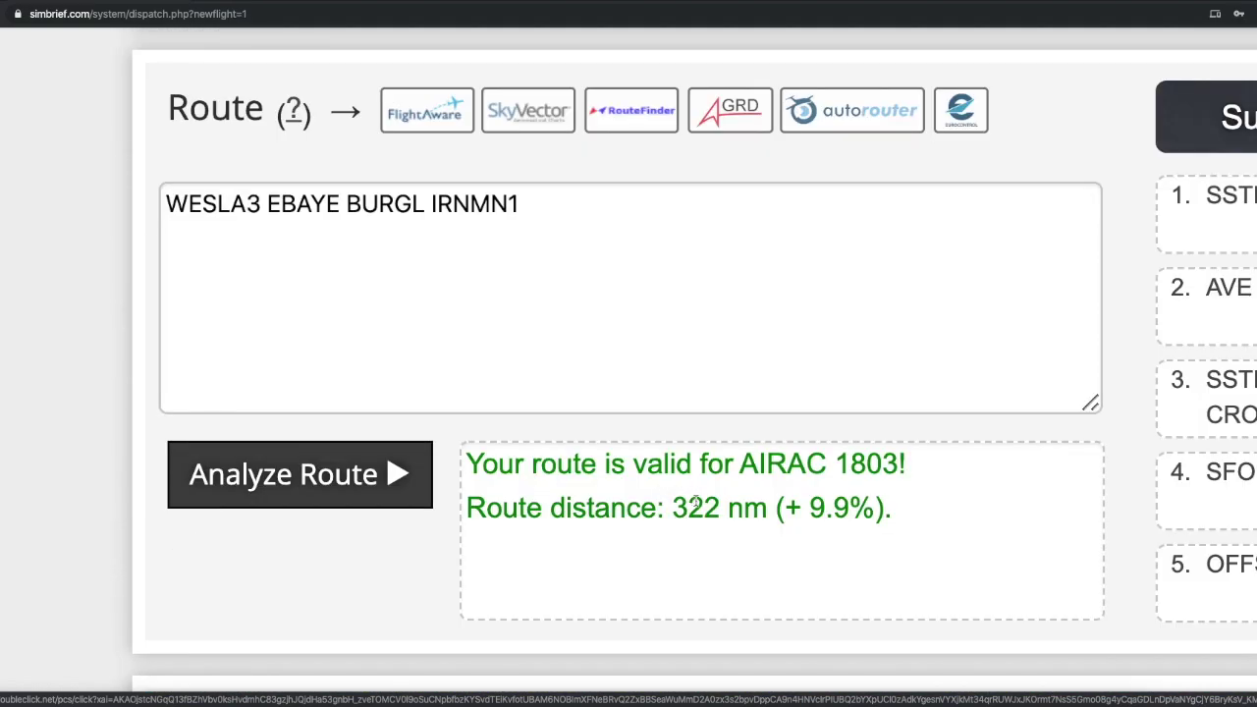
drag(687, 508, 742, 507)
click(47, 286)
scroll(47, 286, up, 3)
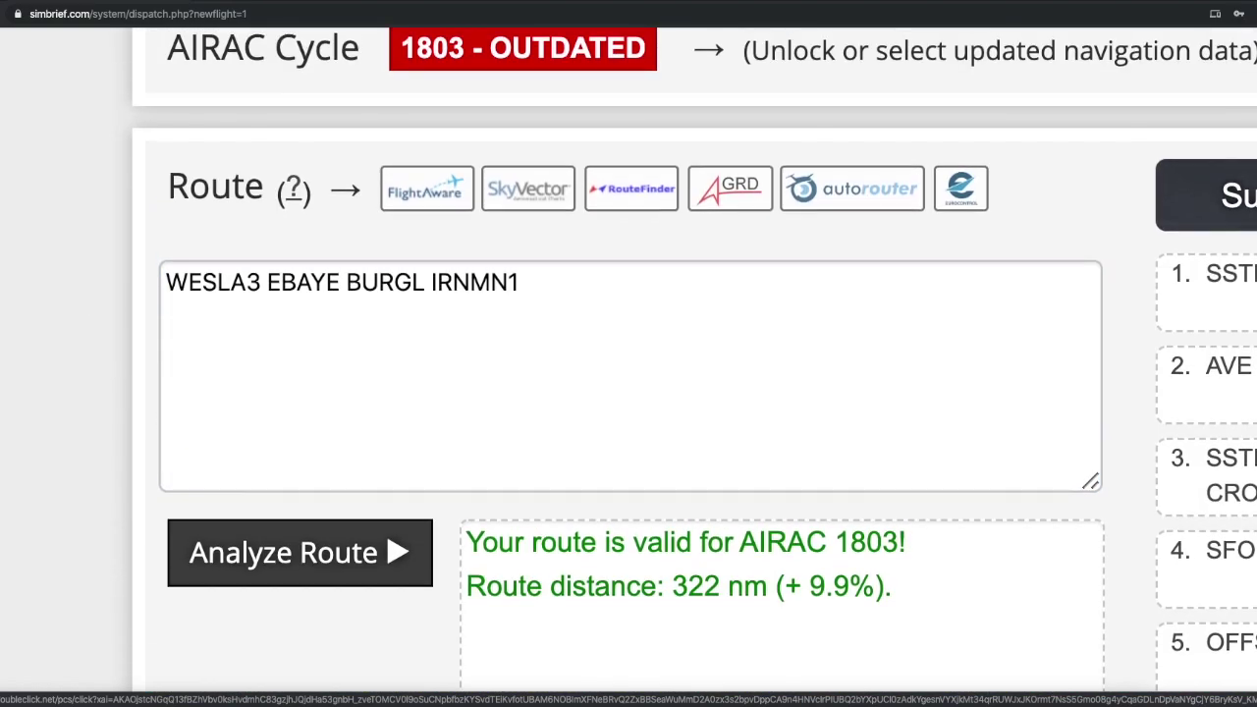
scroll(18, 264, down, 2)
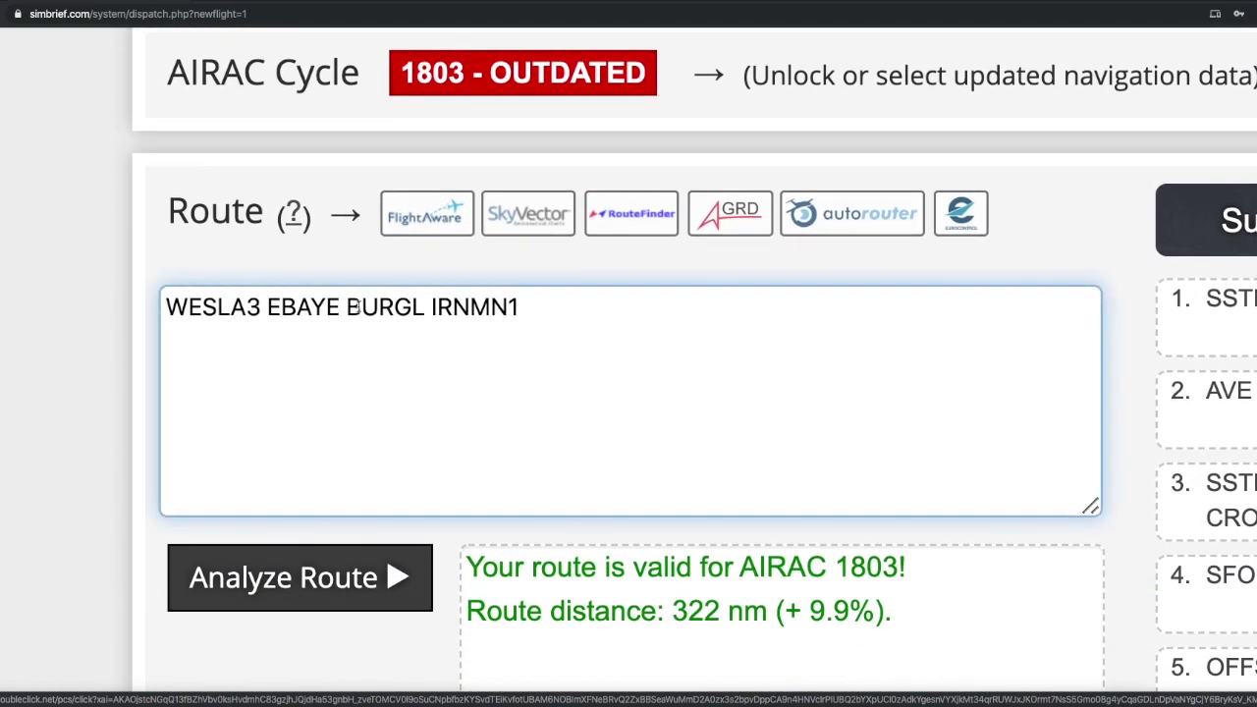
drag(520, 308, 441, 314)
click(484, 341)
scroll(14, 351, down, 14)
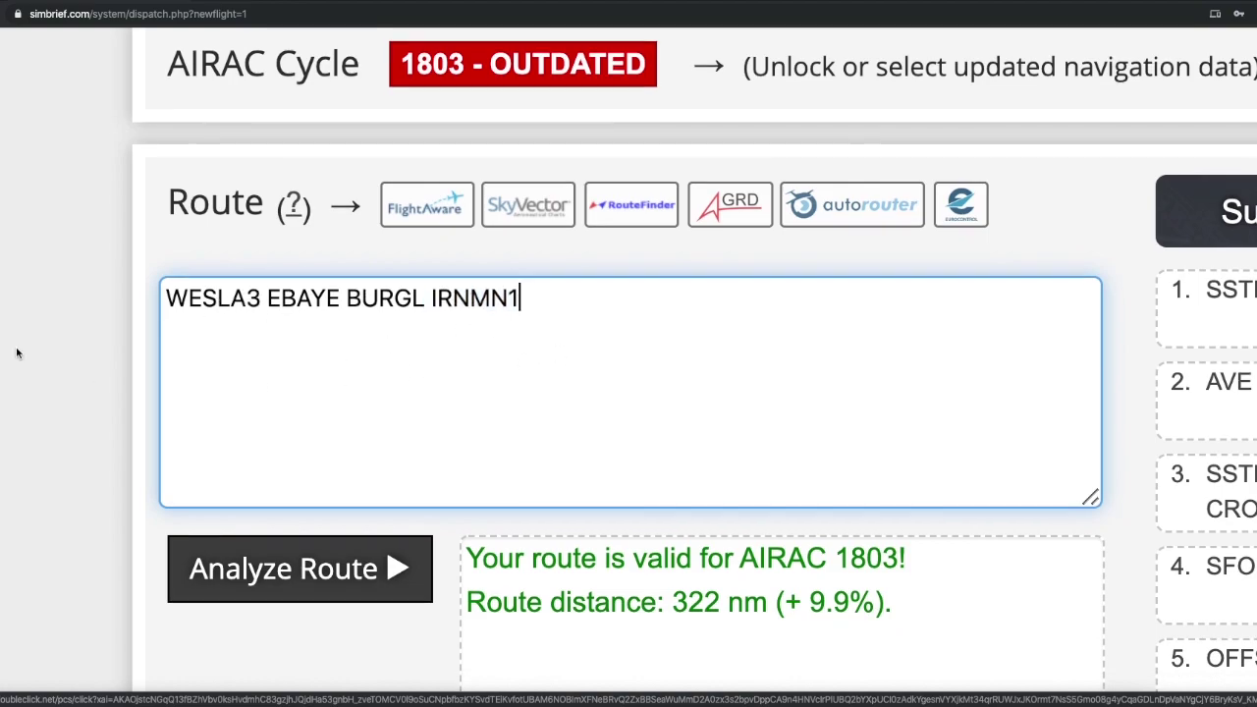
scroll(17, 337, up, 16)
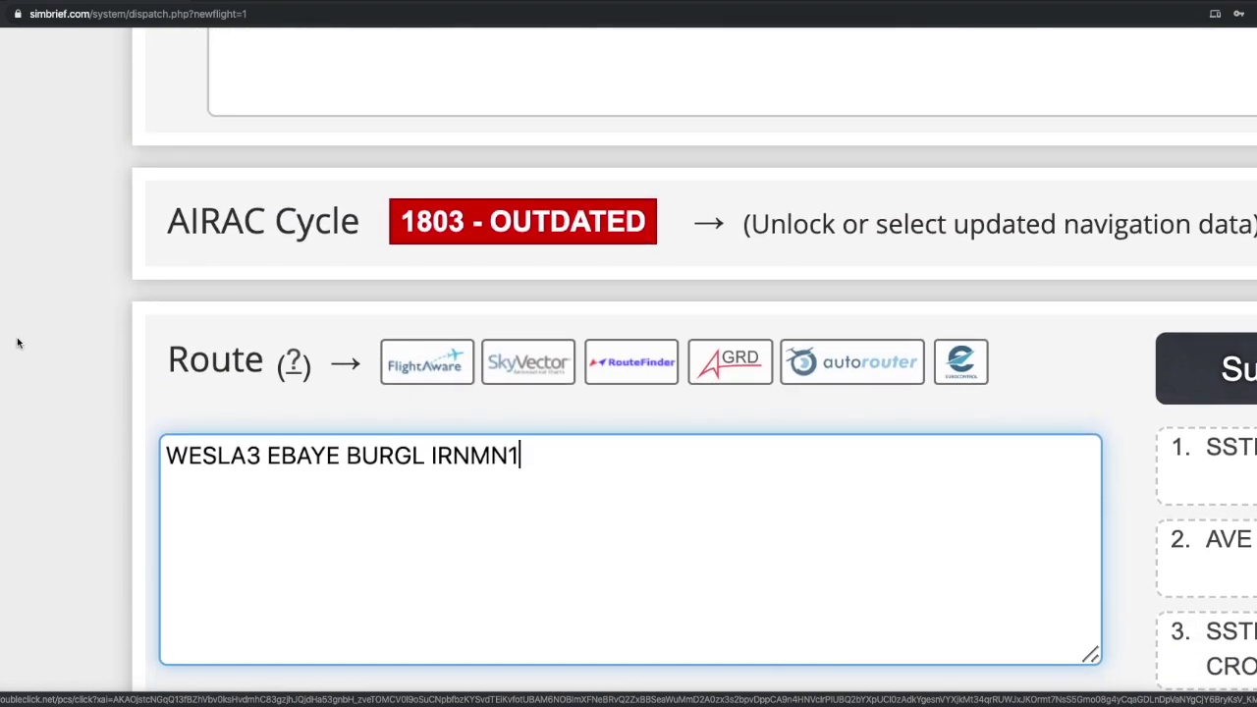
scroll(16, 339, down, 1)
drag(530, 371, 496, 371)
click(579, 368)
double_click(358, 369)
click(431, 370)
drag(421, 370, 283, 374)
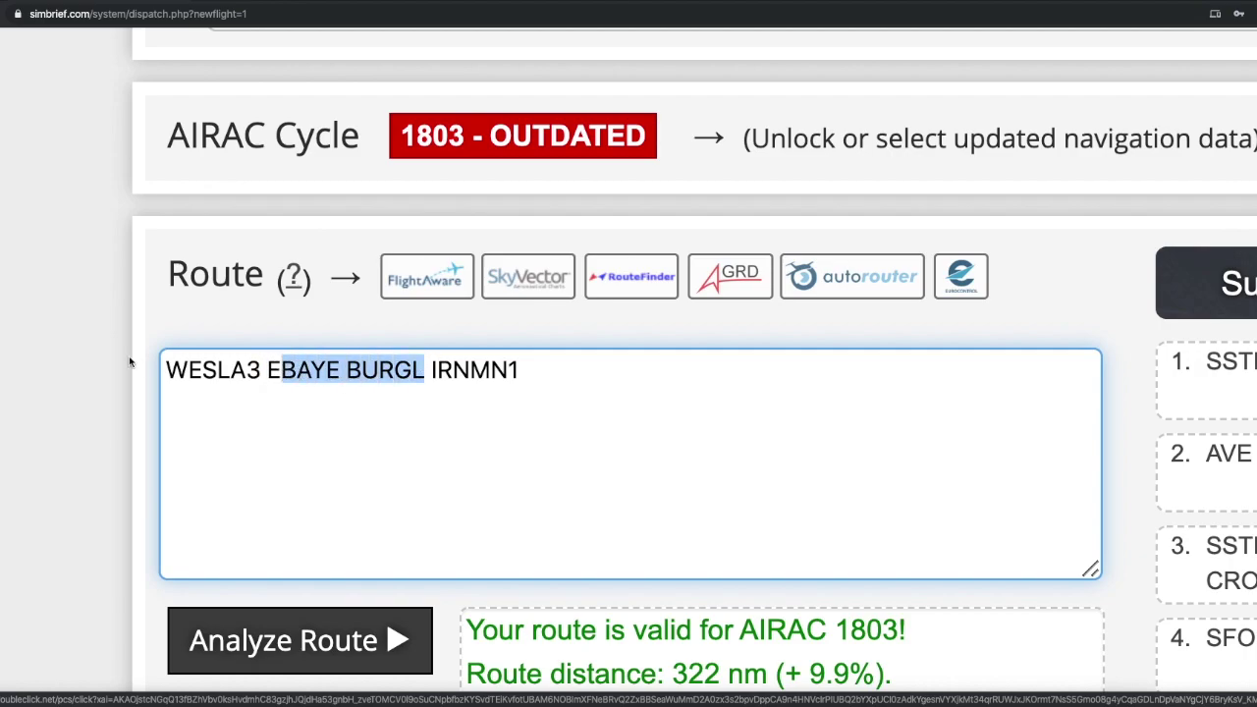
key(ctrl+0)
scroll(168, 359, down, 10)
scroll(169, 361, down, 2)
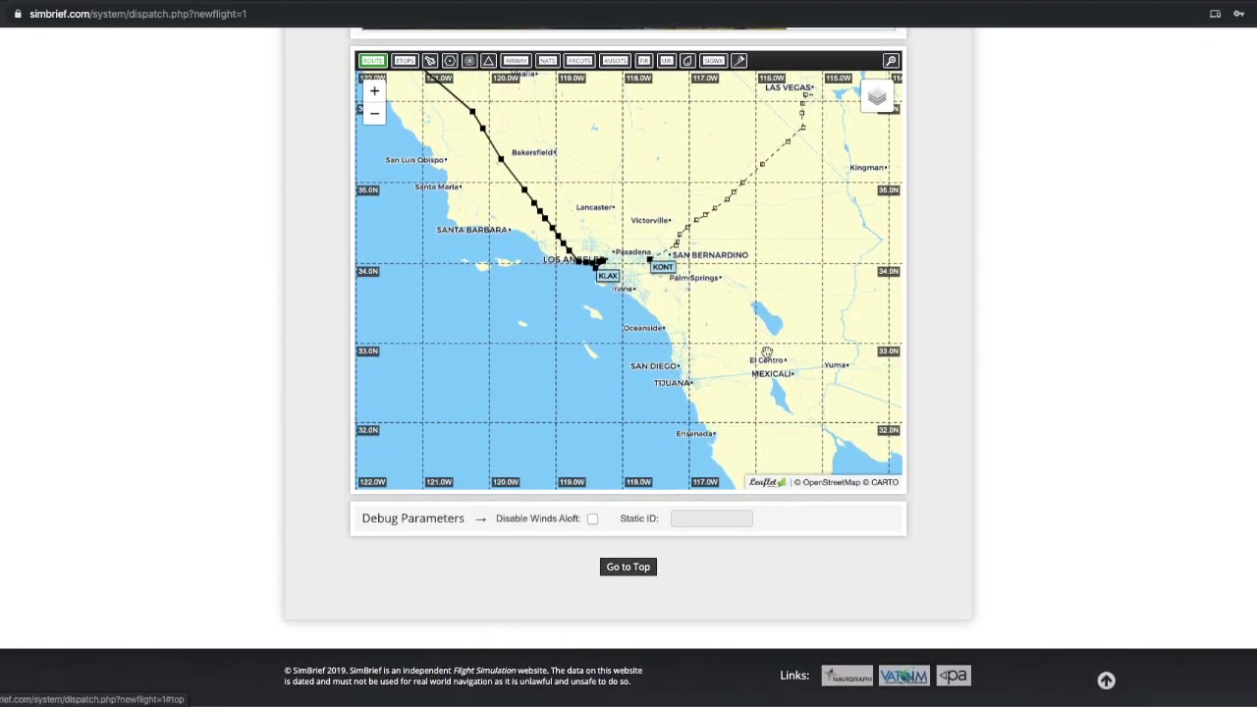
Step: Tick Disable Winds Aloft under Debug Parameters, then return to the top of the form
scroll(1130, 298, up, 10)
scroll(1130, 297, up, 3)
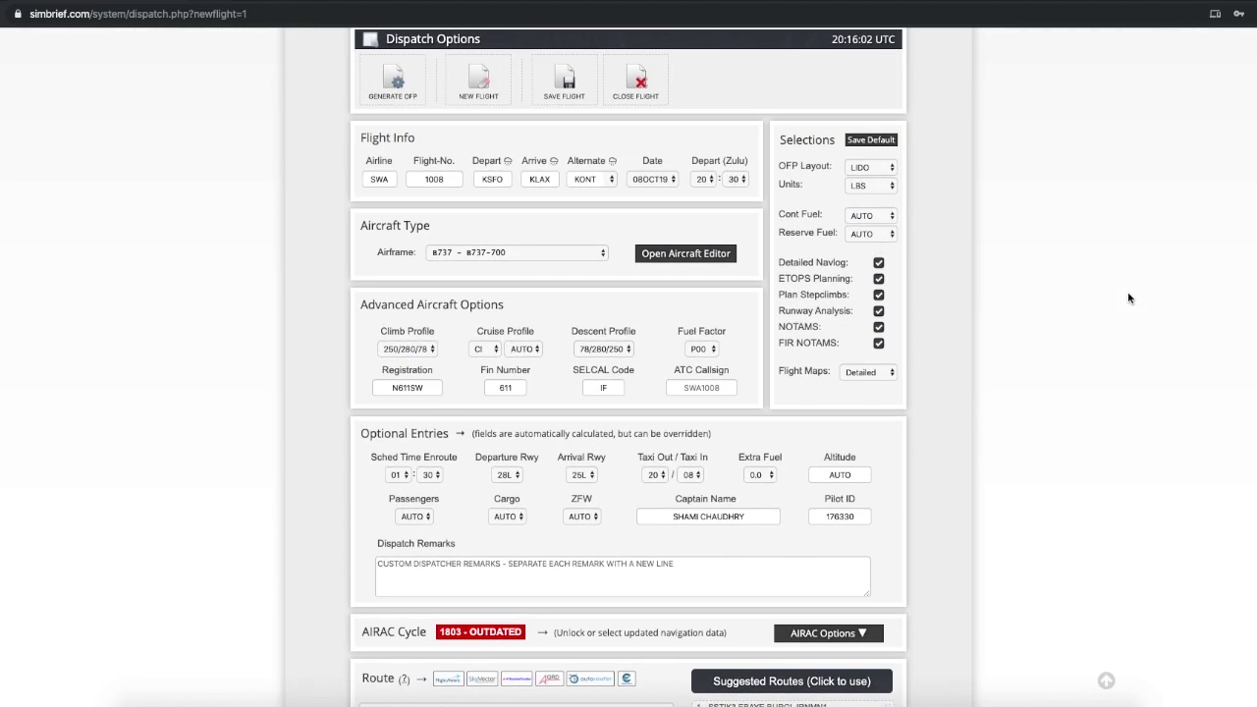
scroll(581, 526, down, 13)
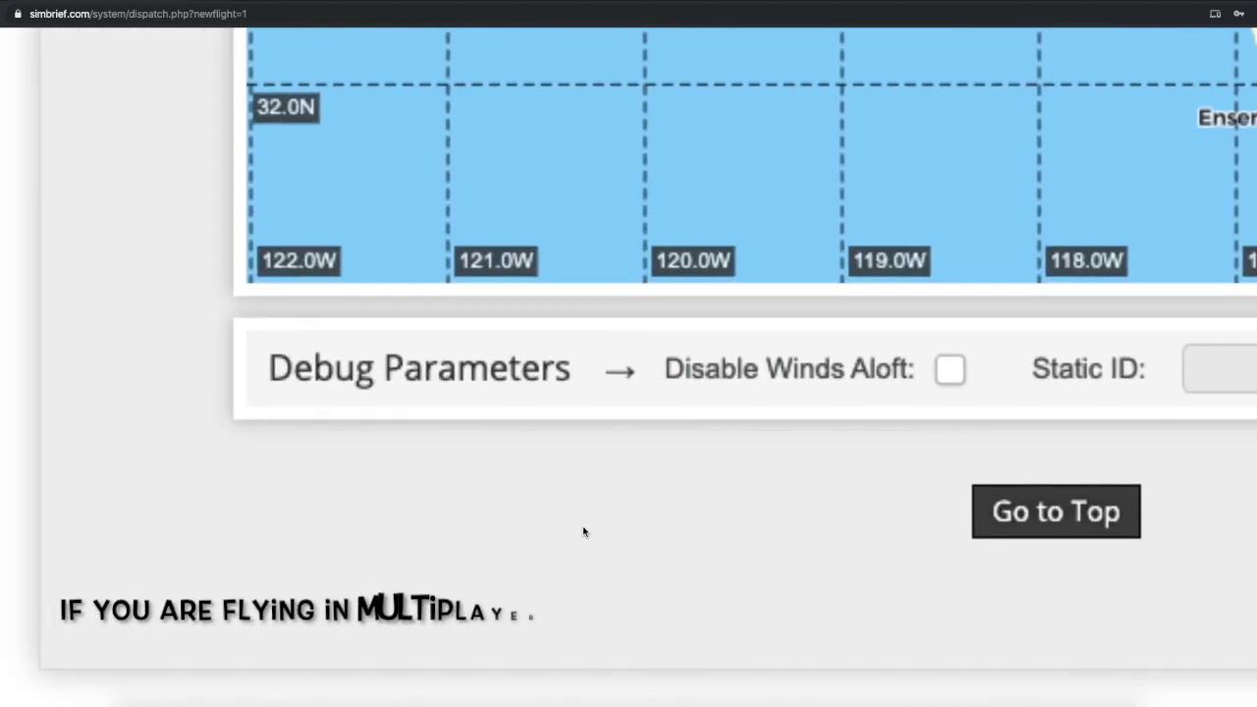
click(592, 519)
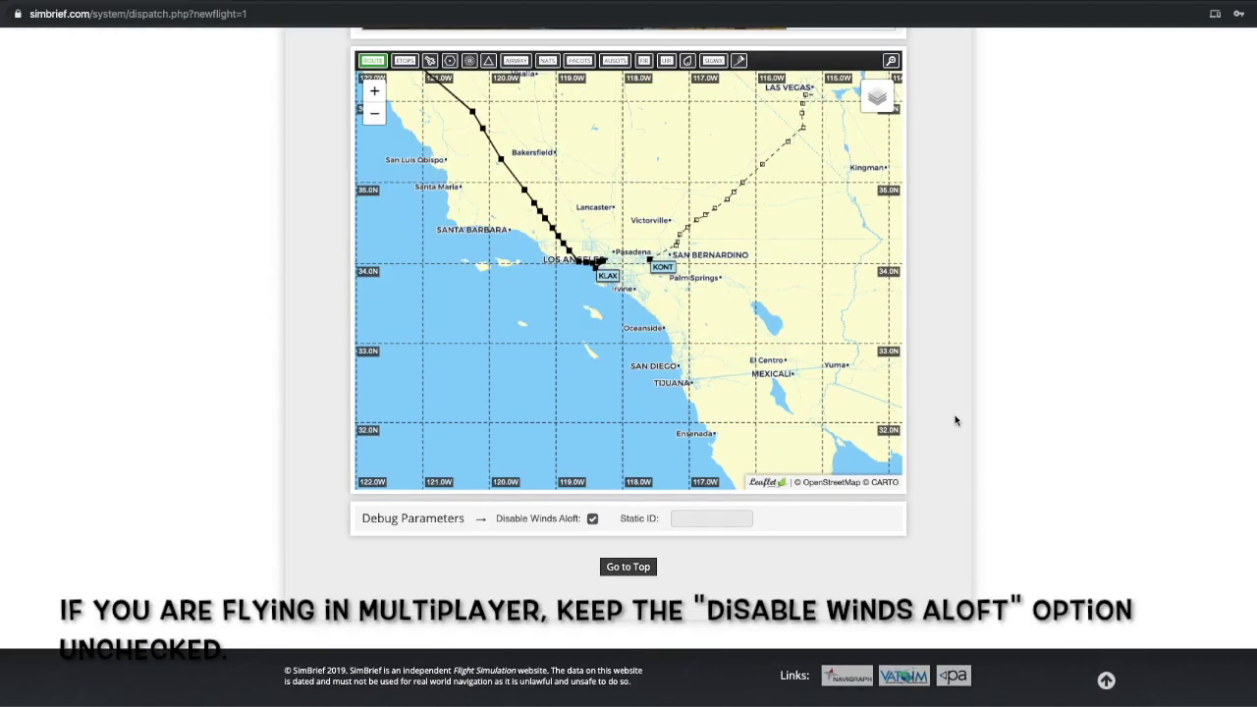
scroll(1003, 413, up, 5)
scroll(996, 422, up, 1)
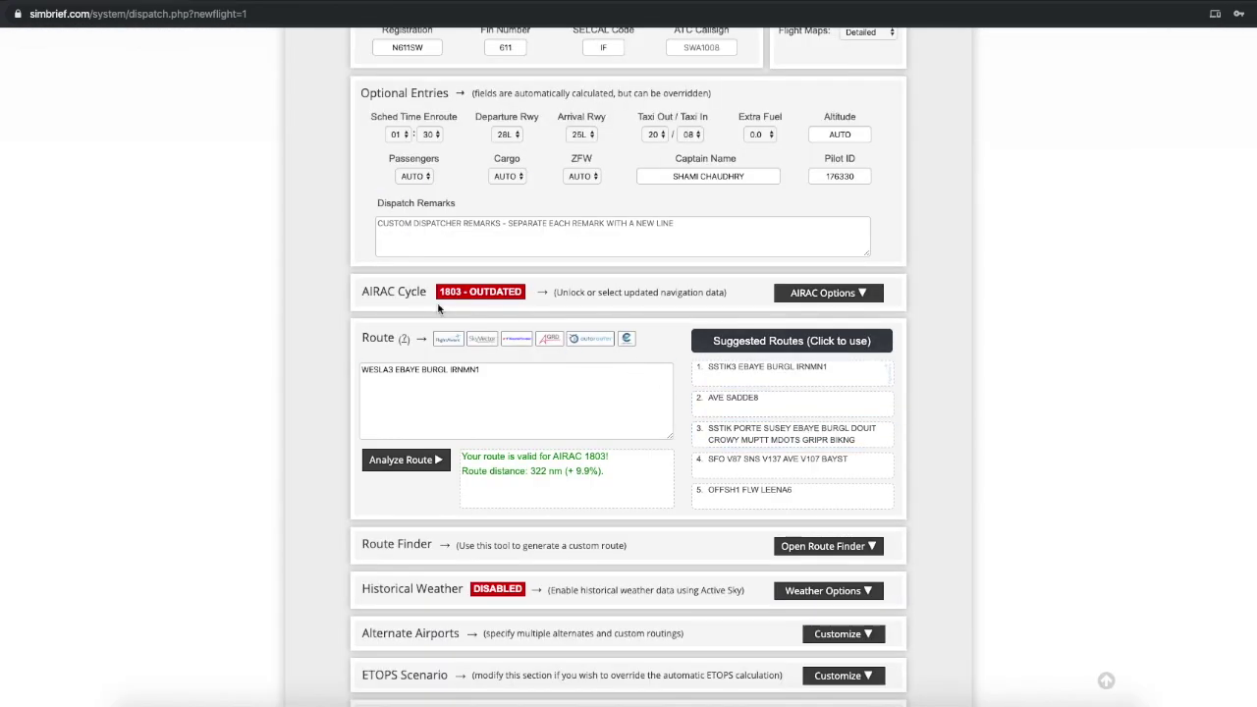
scroll(466, 299, up, 1)
scroll(465, 299, up, 2)
scroll(465, 299, up, 5)
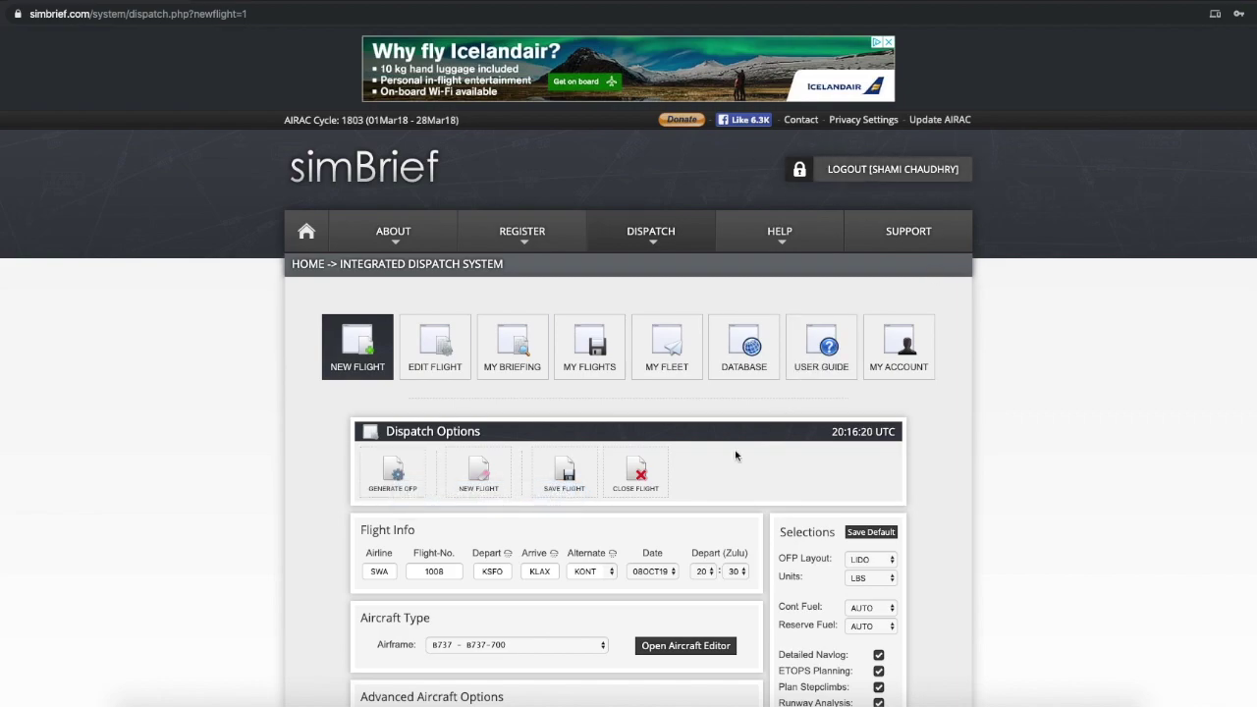
Step: Generate the KSFO–KLAX OFP and confirm replacing the earlier flight plan
scroll(720, 459, down, 10)
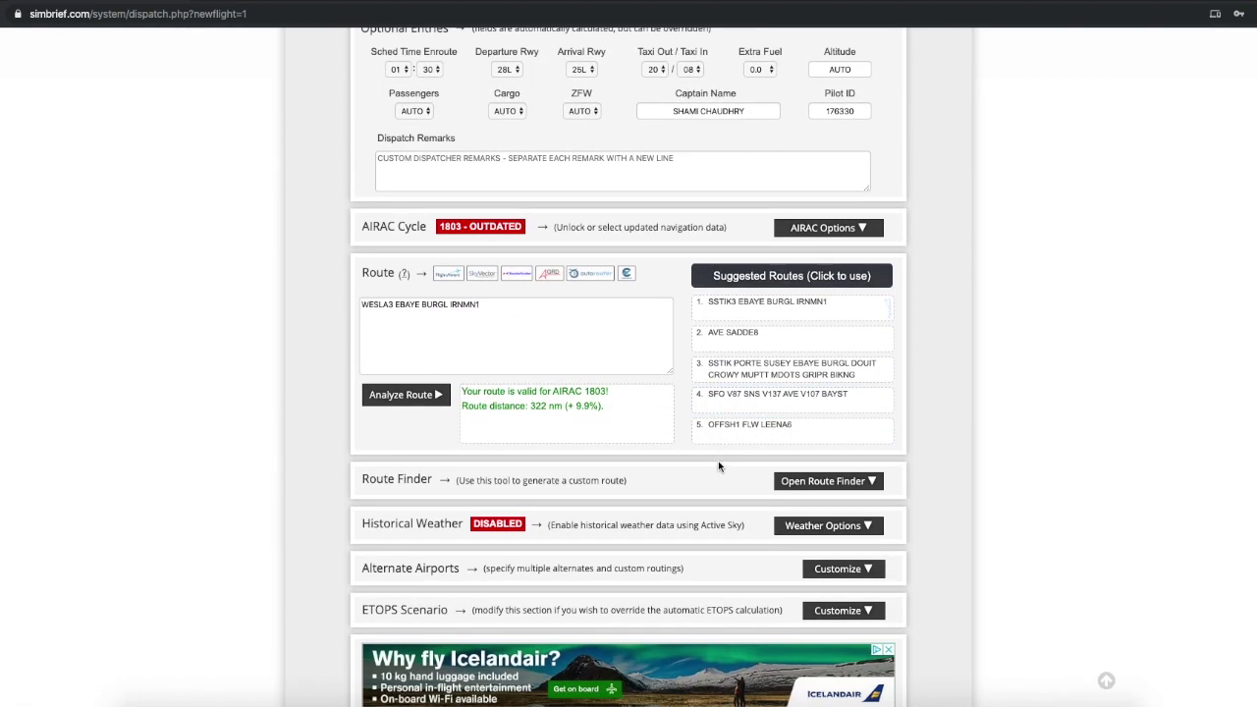
scroll(718, 461, down, 10)
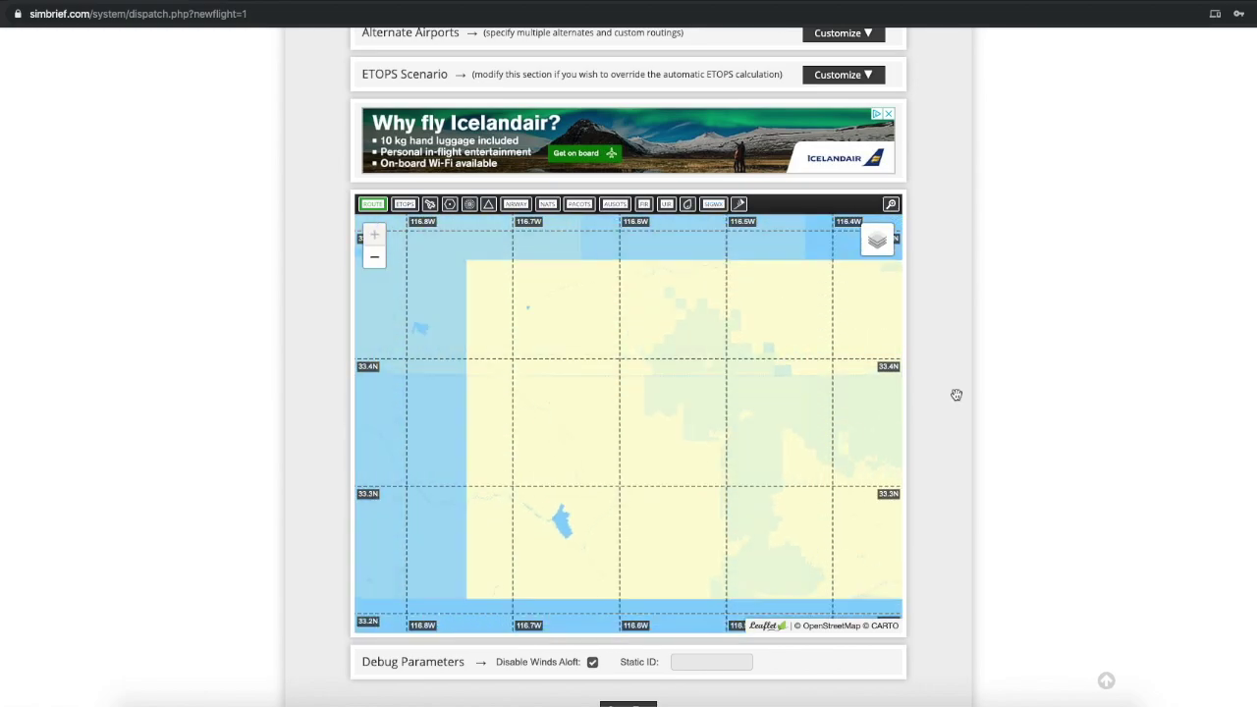
scroll(1005, 384, up, 20)
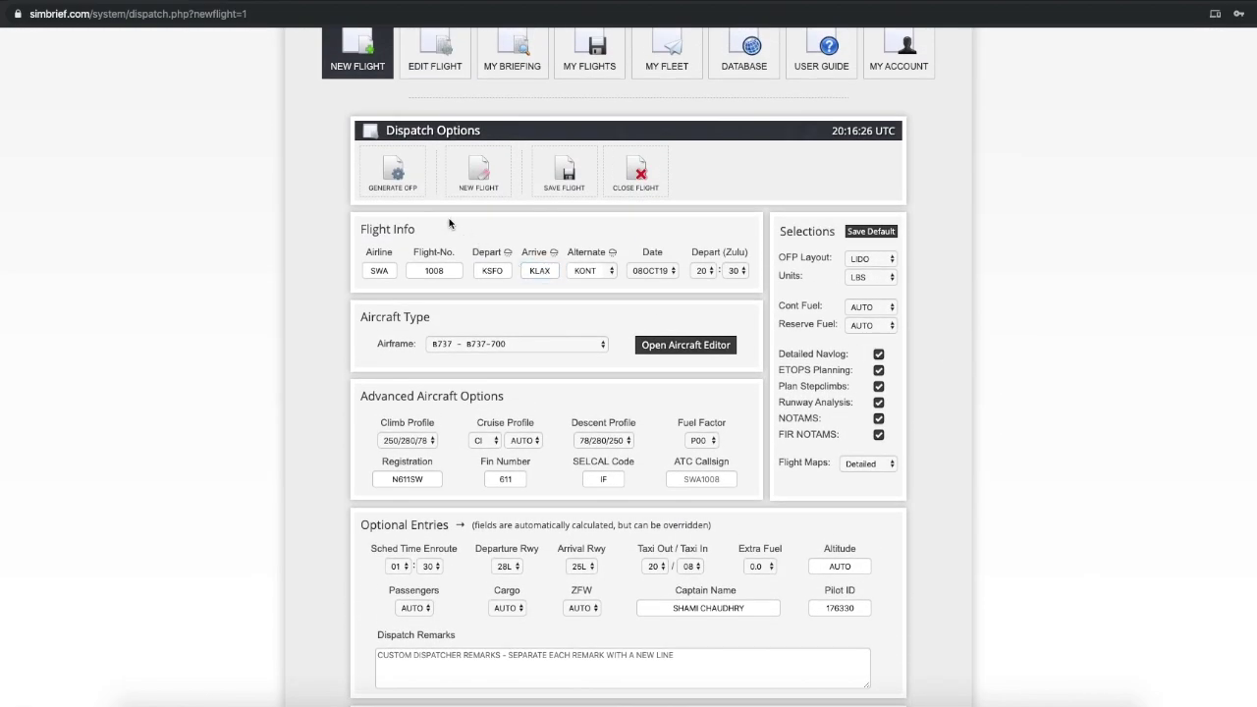
click(409, 196)
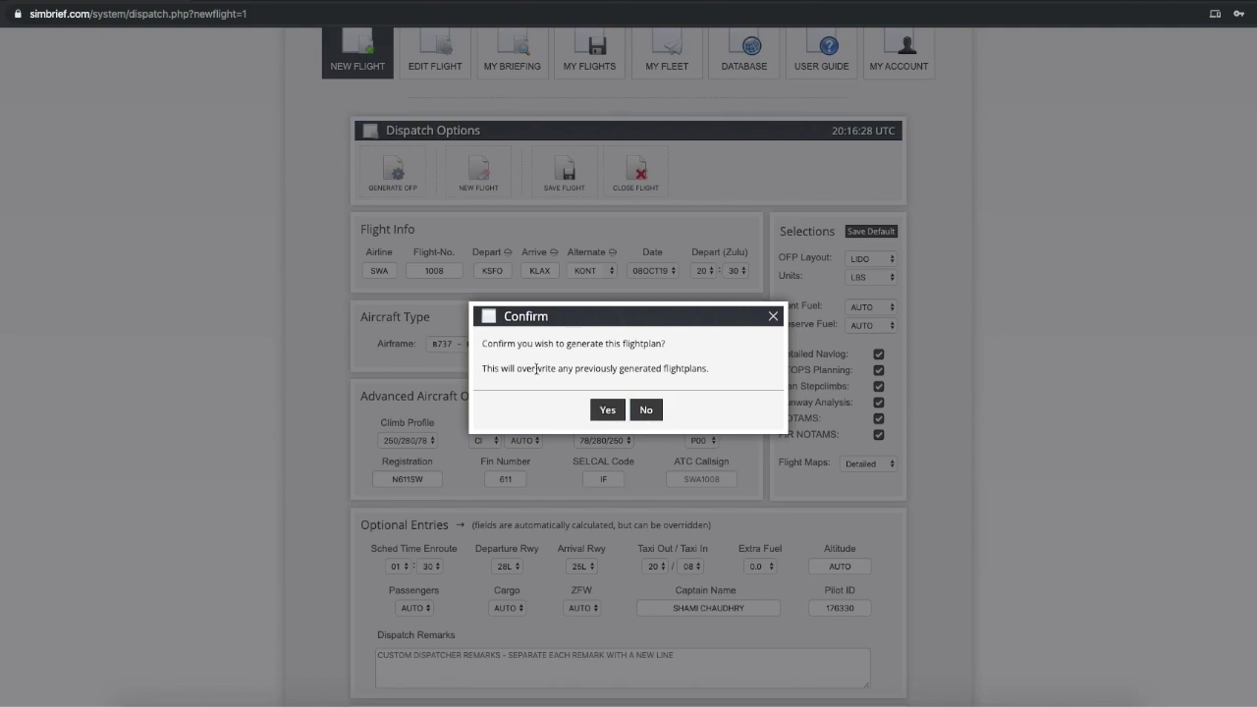
click(607, 410)
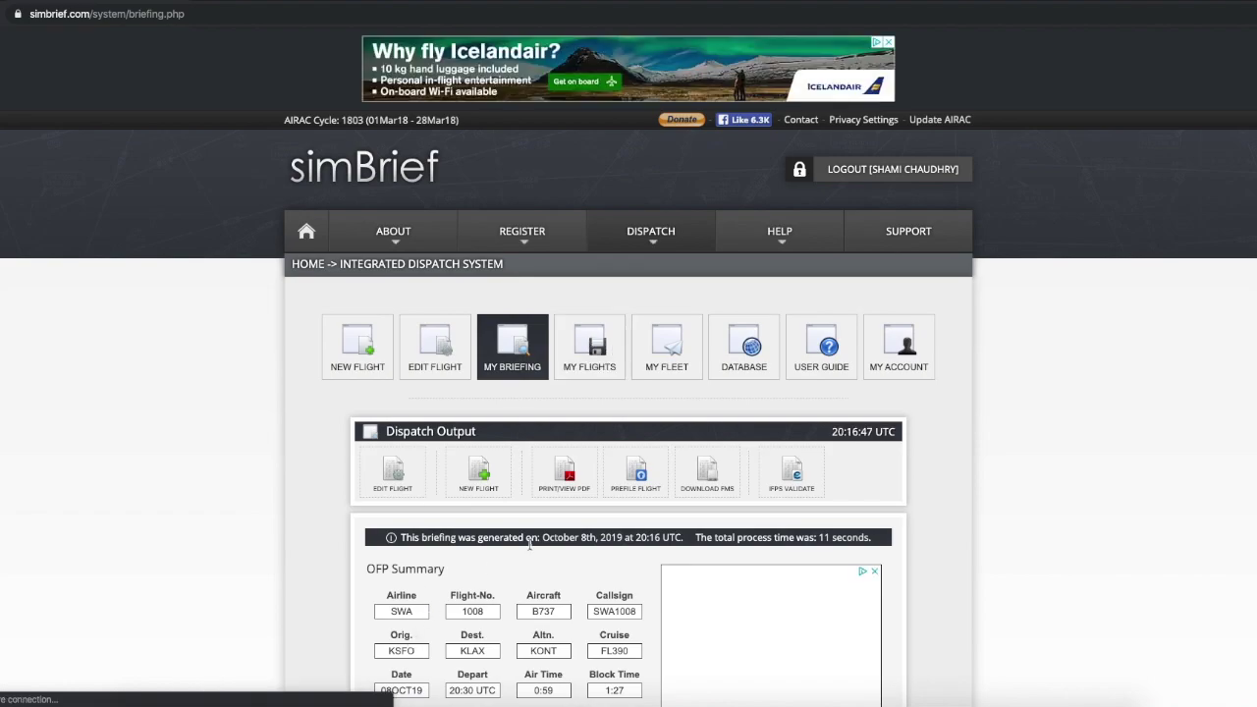
Step: Highlight the OFP summary, the SWA airline, cruise level FL390 and 0:59 air time
scroll(320, 475, down, 3)
scroll(319, 476, down, 2)
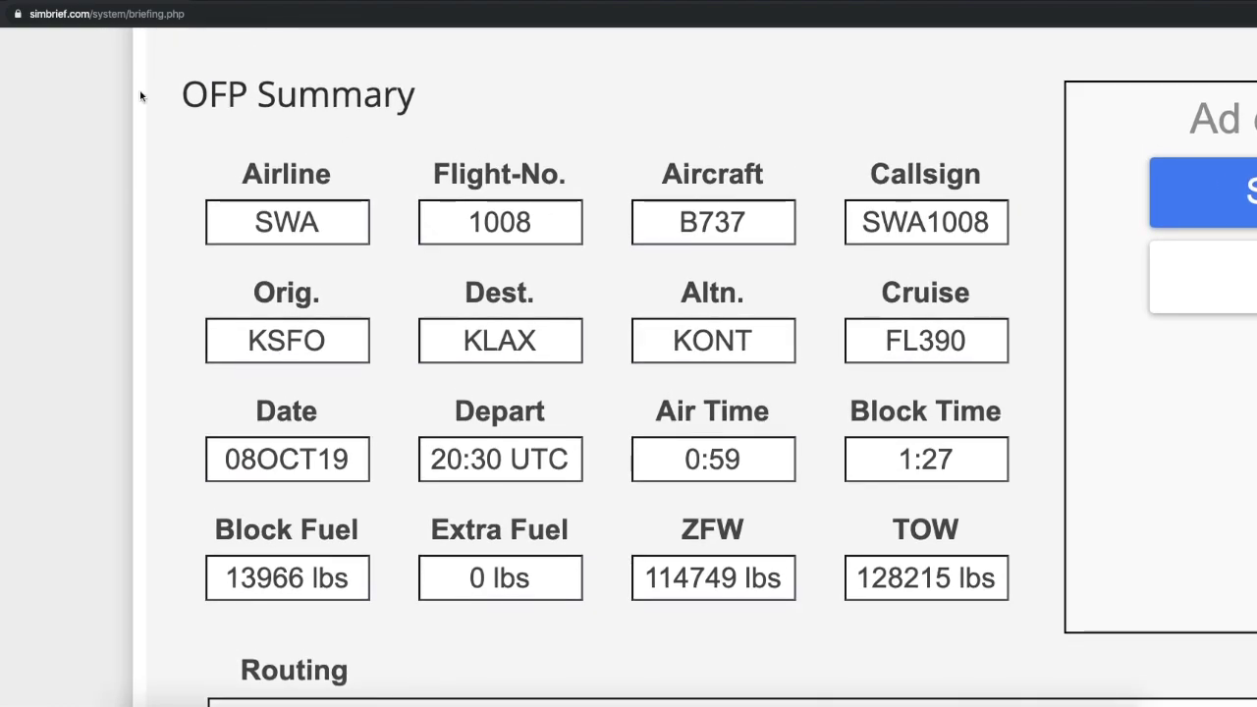
drag(246, 96, 1009, 599)
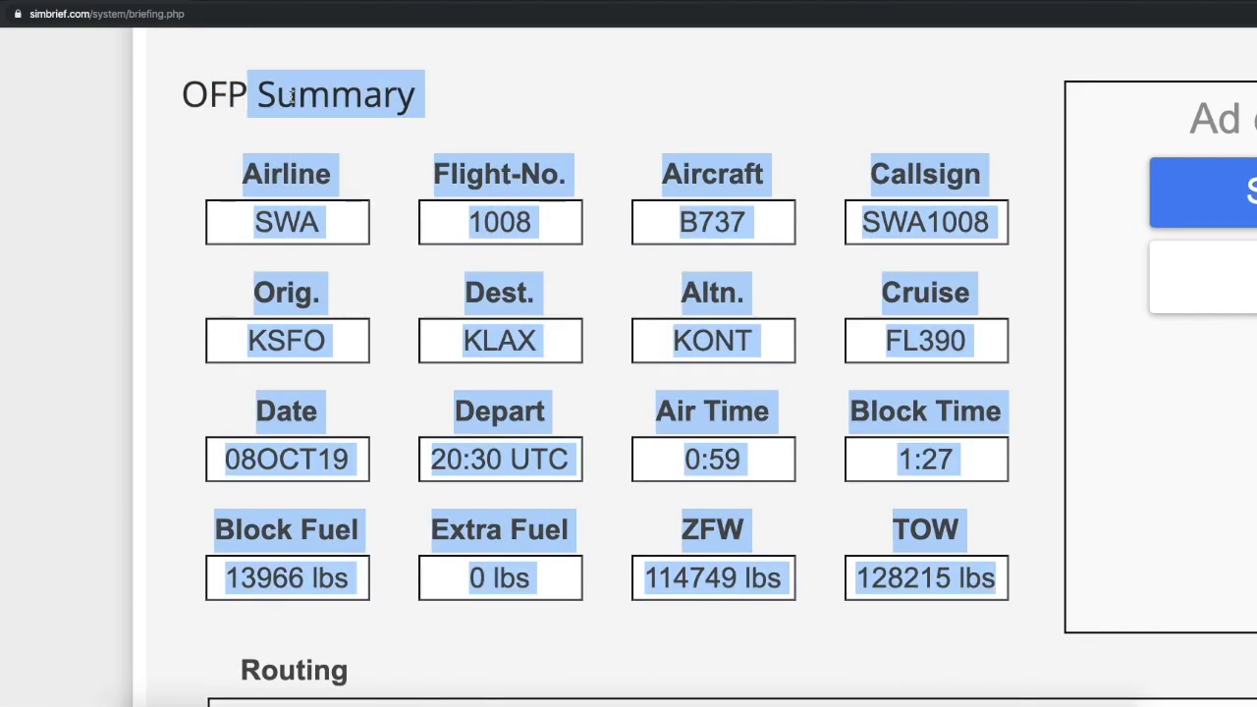
click(252, 96)
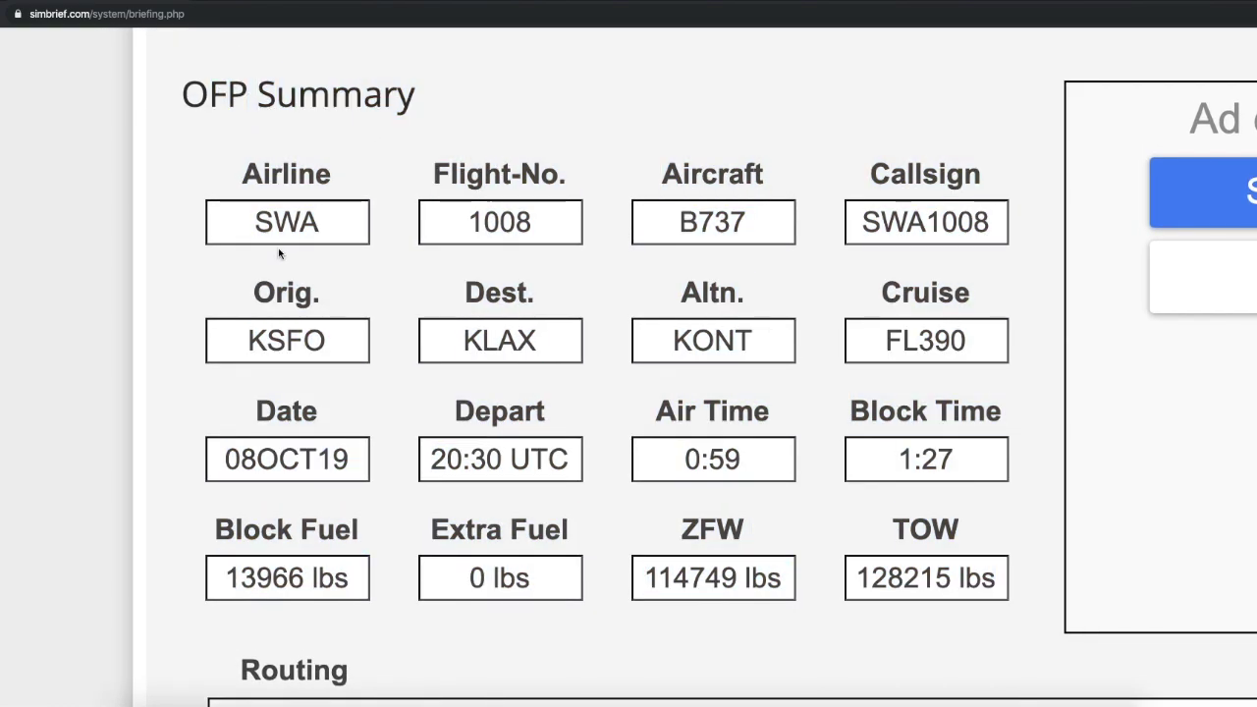
drag(242, 219, 334, 220)
click(545, 307)
scroll(583, 282, down, 1)
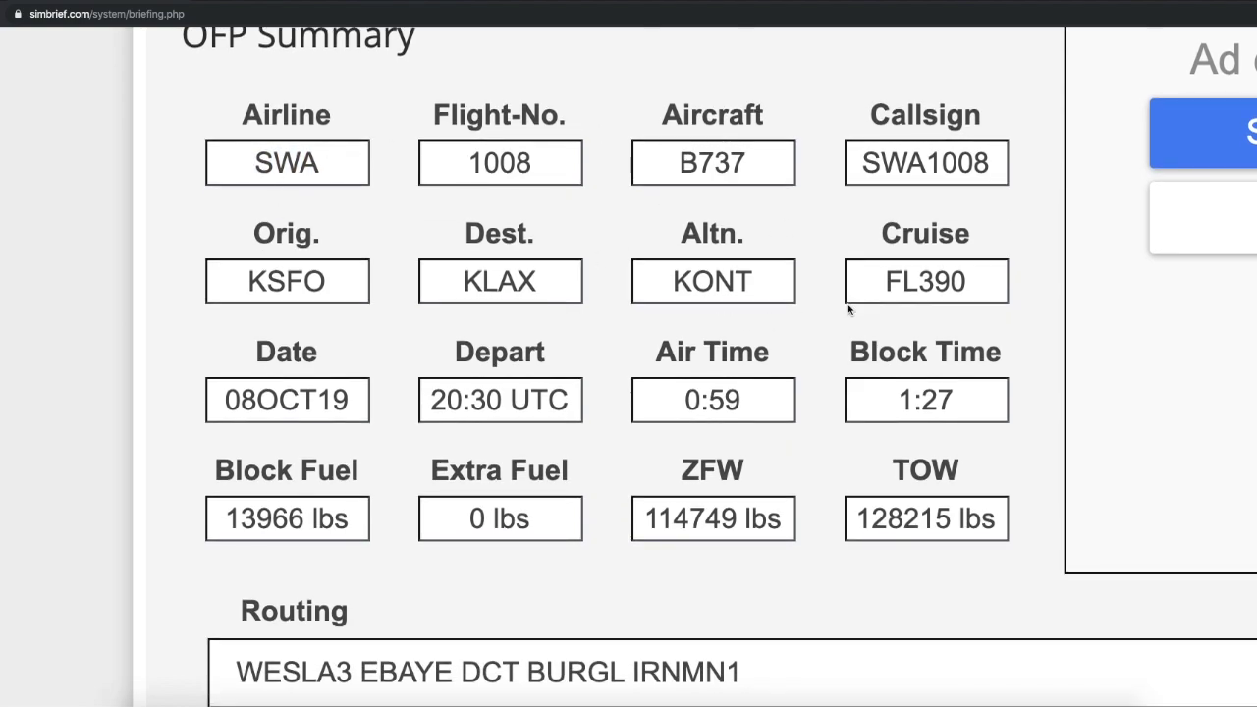
drag(882, 291, 982, 286)
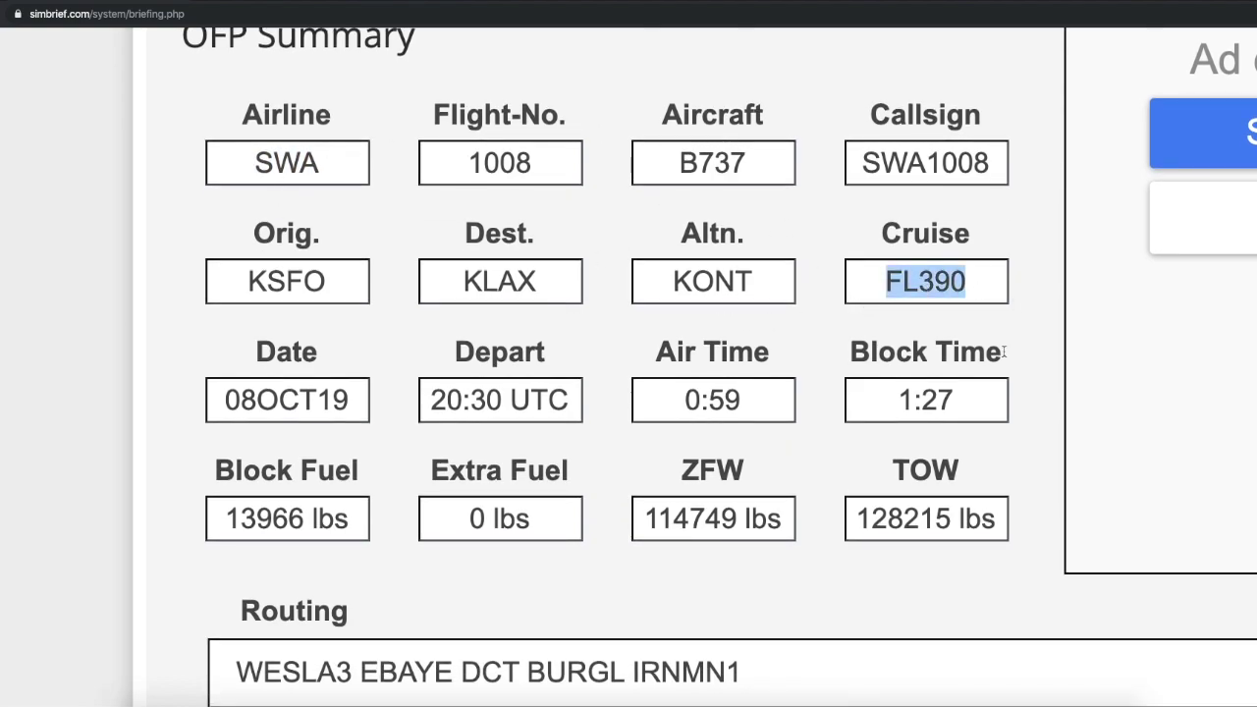
click(298, 409)
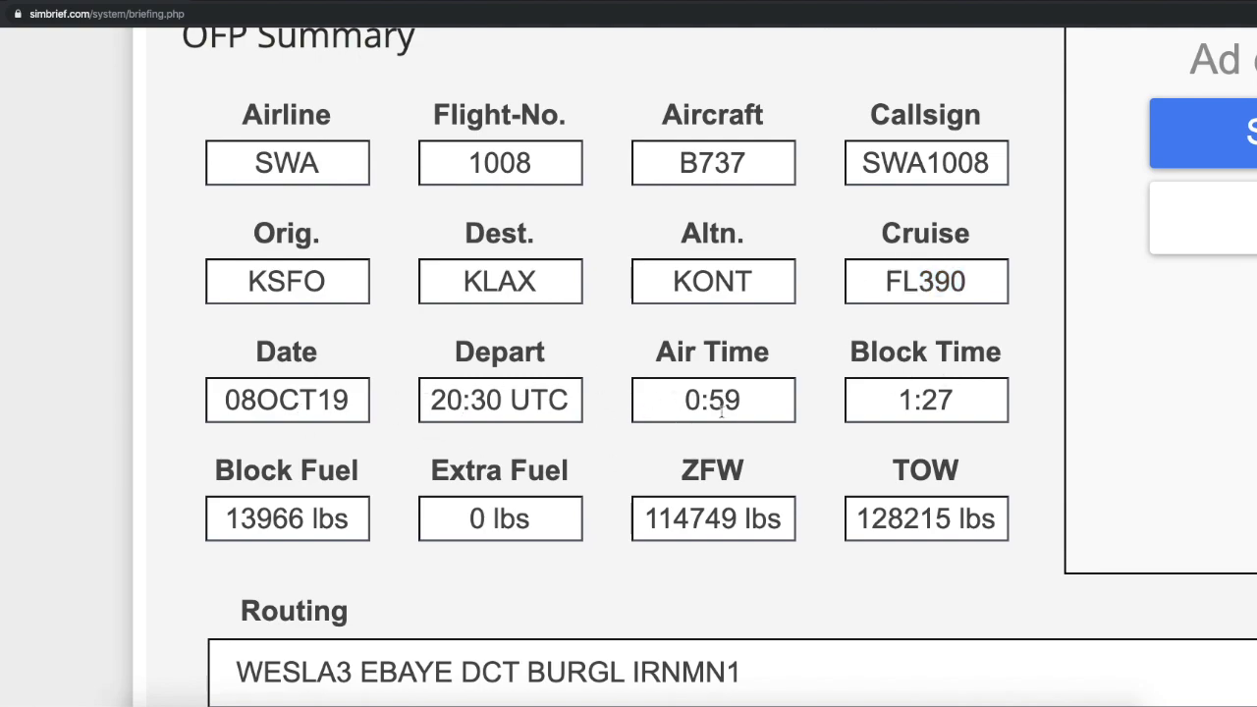
drag(753, 406, 618, 412)
click(659, 466)
scroll(641, 477, down, 1)
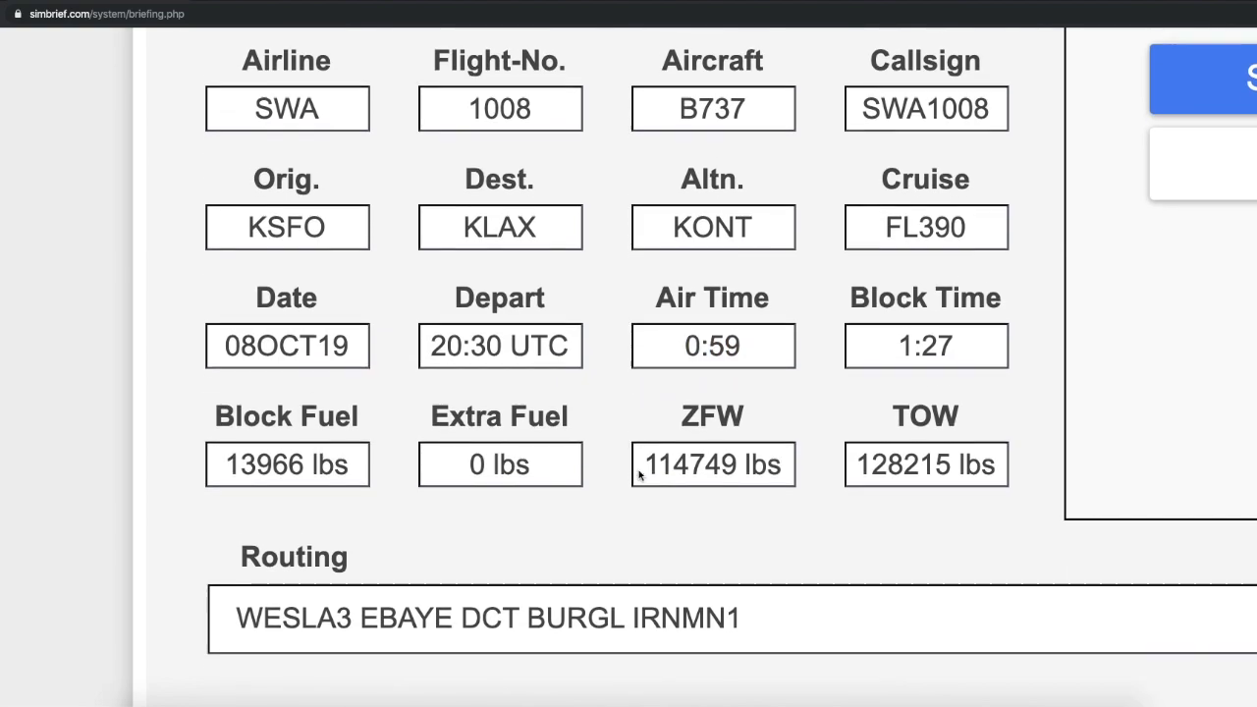
scroll(539, 498, down, 1)
Step: Point out block fuel 13966 lbs, ZFW 114749 lbs and TOW 128215 lbs
double_click(295, 381)
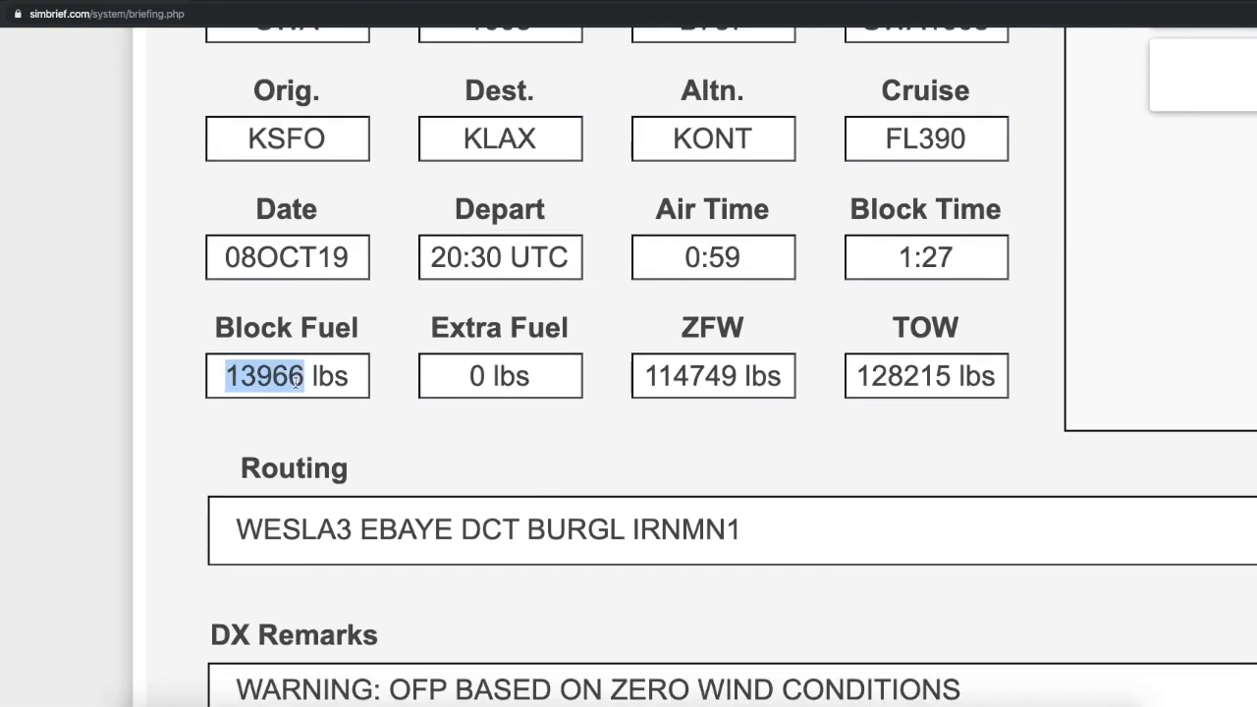
drag(355, 388, 237, 388)
drag(344, 380, 224, 389)
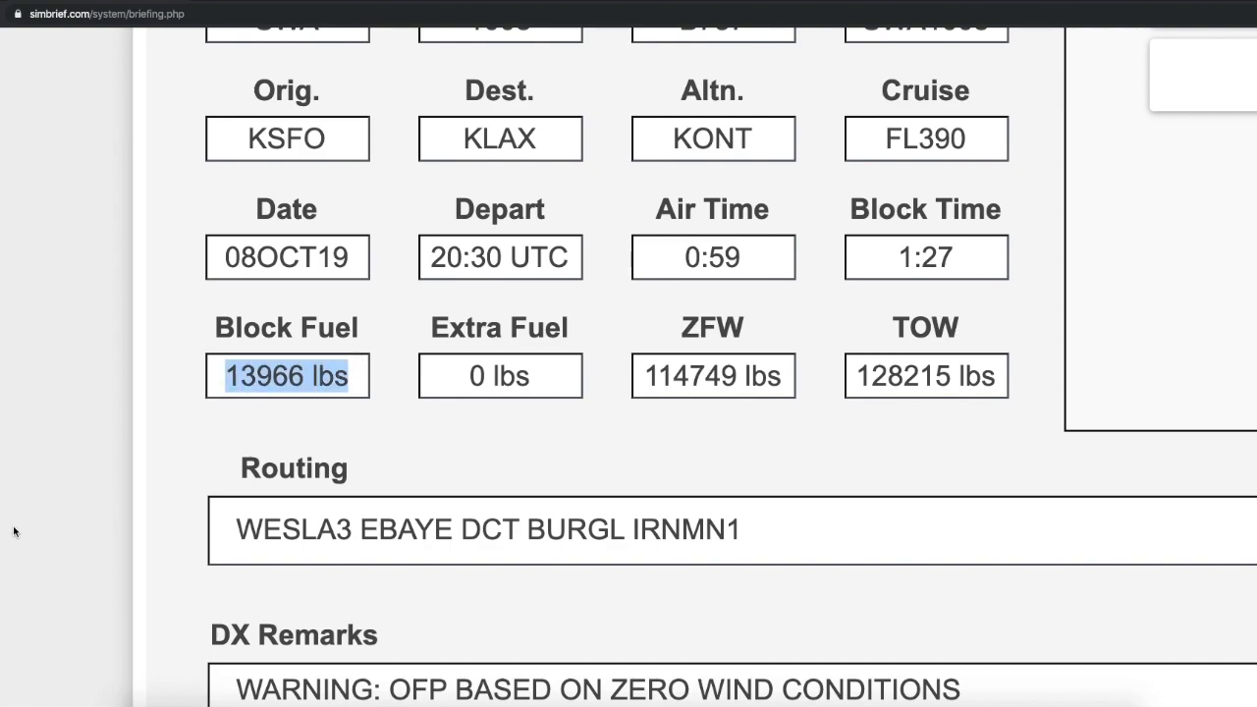
click(399, 465)
triple_click(715, 380)
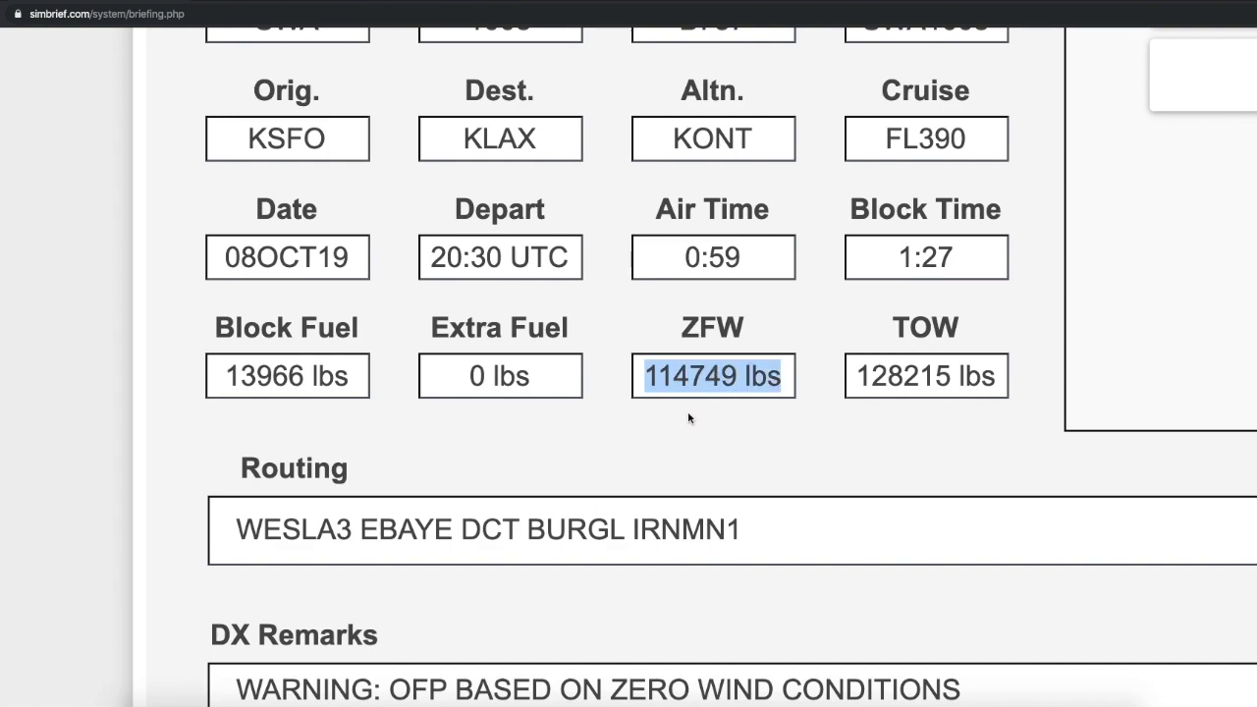
click(691, 476)
double_click(884, 376)
click(854, 451)
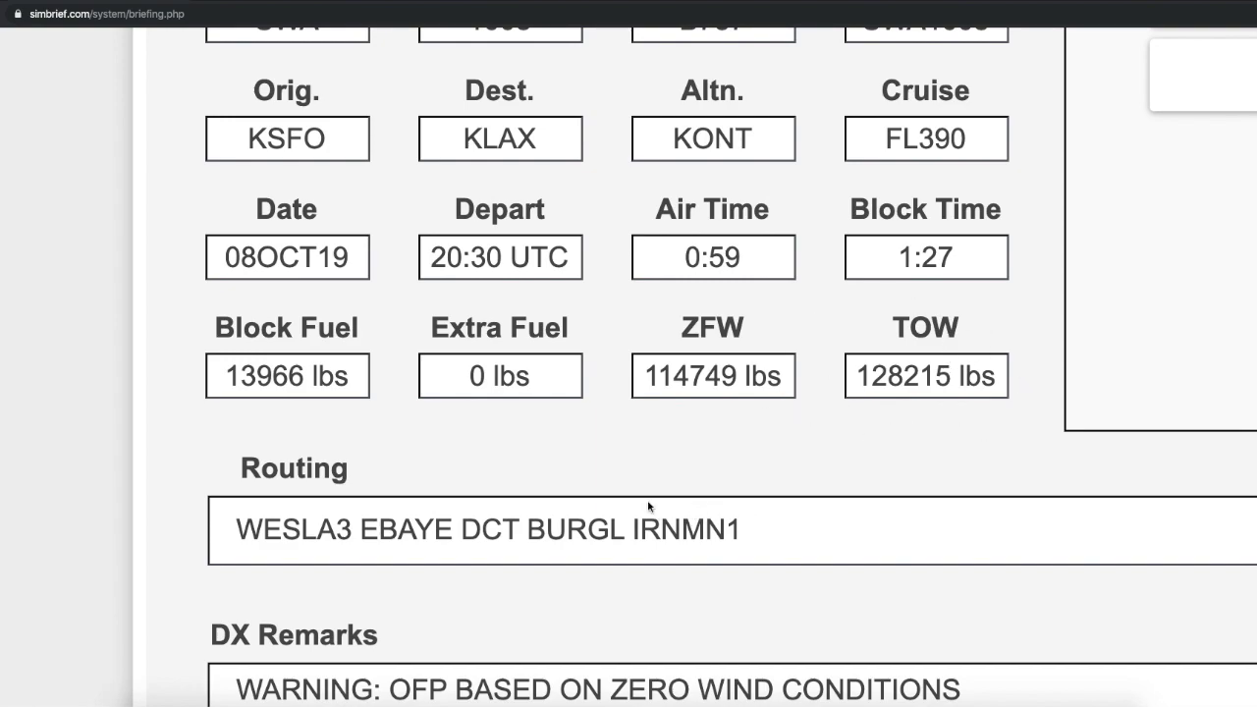
Step: Highlight the routing string, its DCT segment and the zero-wind DX remark
scroll(543, 516, down, 2)
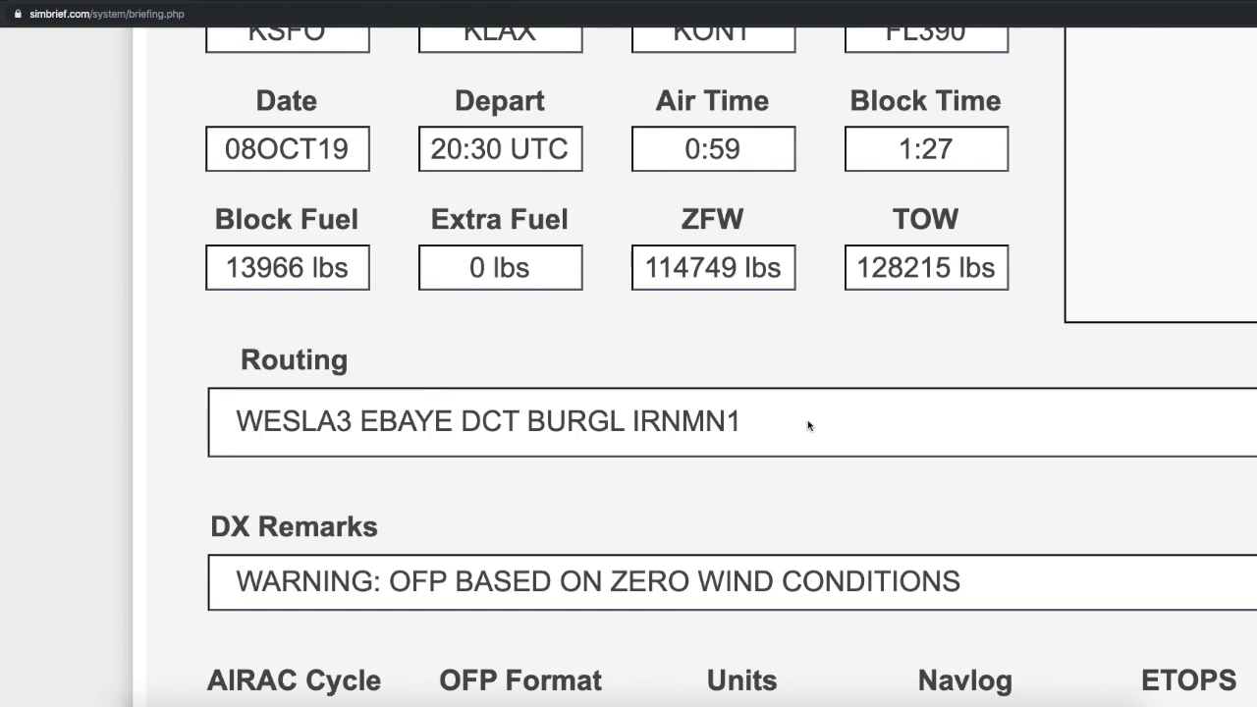
drag(808, 425, 197, 436)
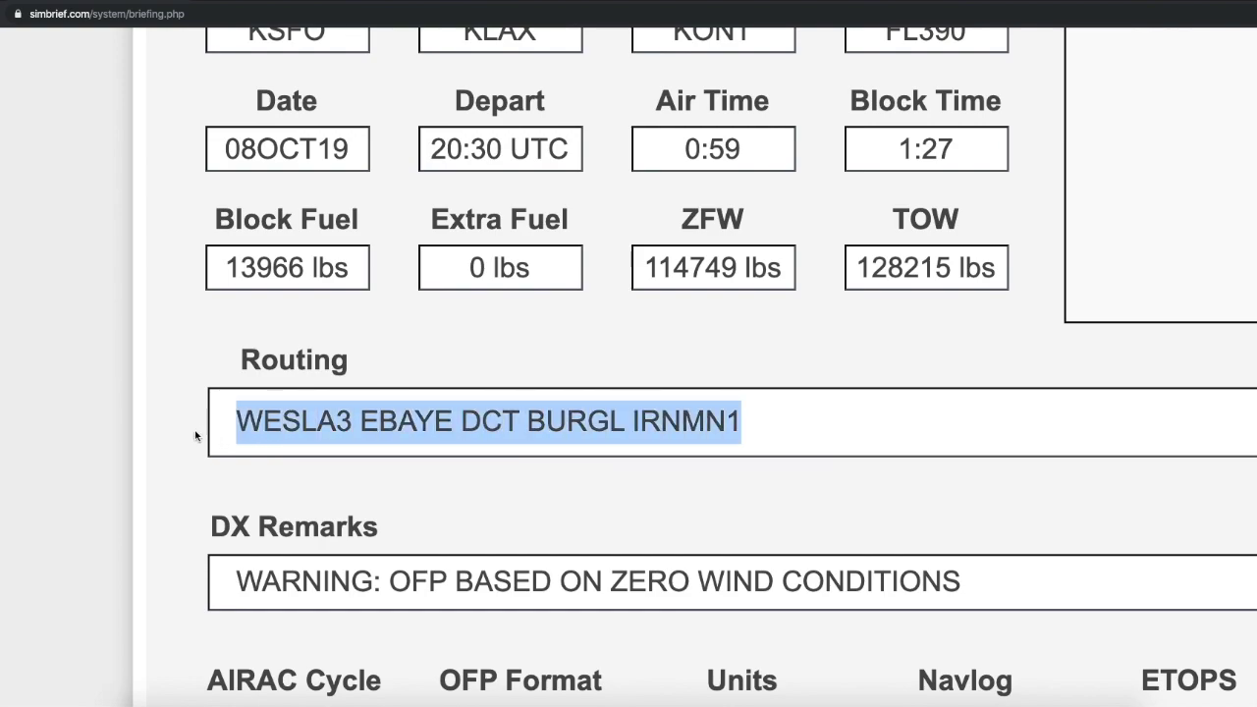
double_click(464, 422)
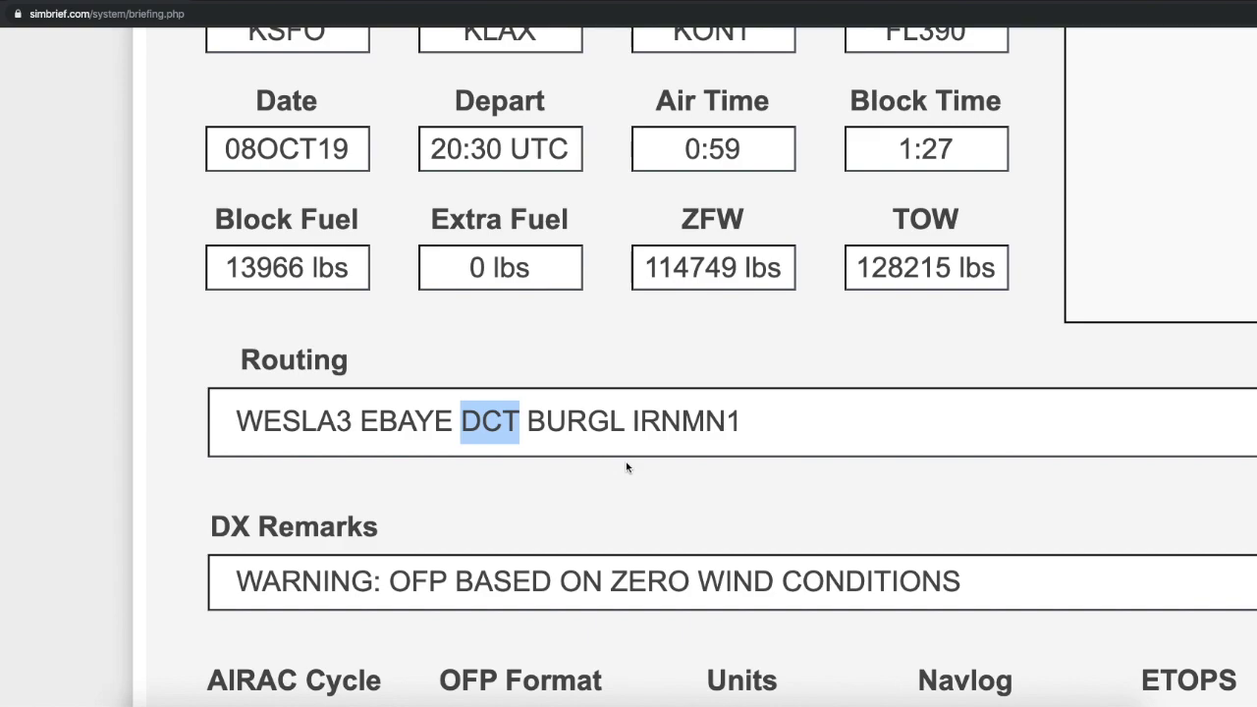
click(203, 473)
scroll(444, 525, down, 1)
scroll(314, 450, right, 2)
drag(920, 471, 260, 515)
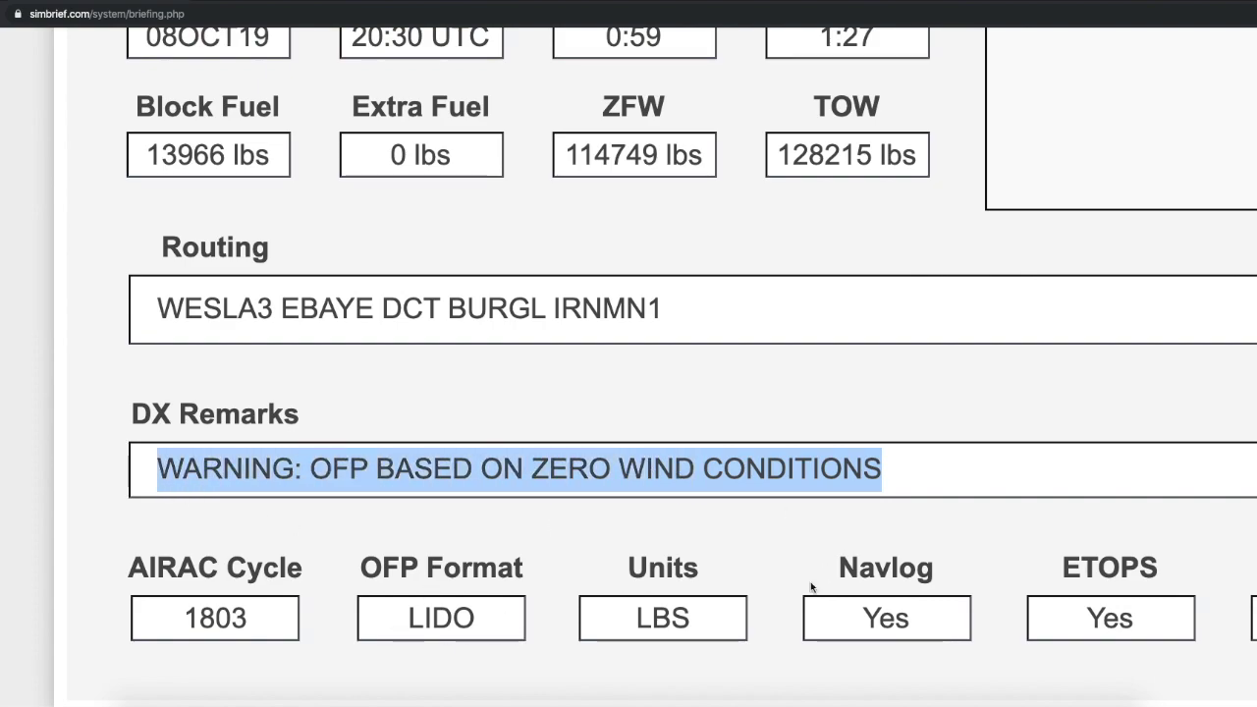
scroll(815, 519, right, 3)
scroll(816, 520, left, 2)
scroll(815, 525, right, 1)
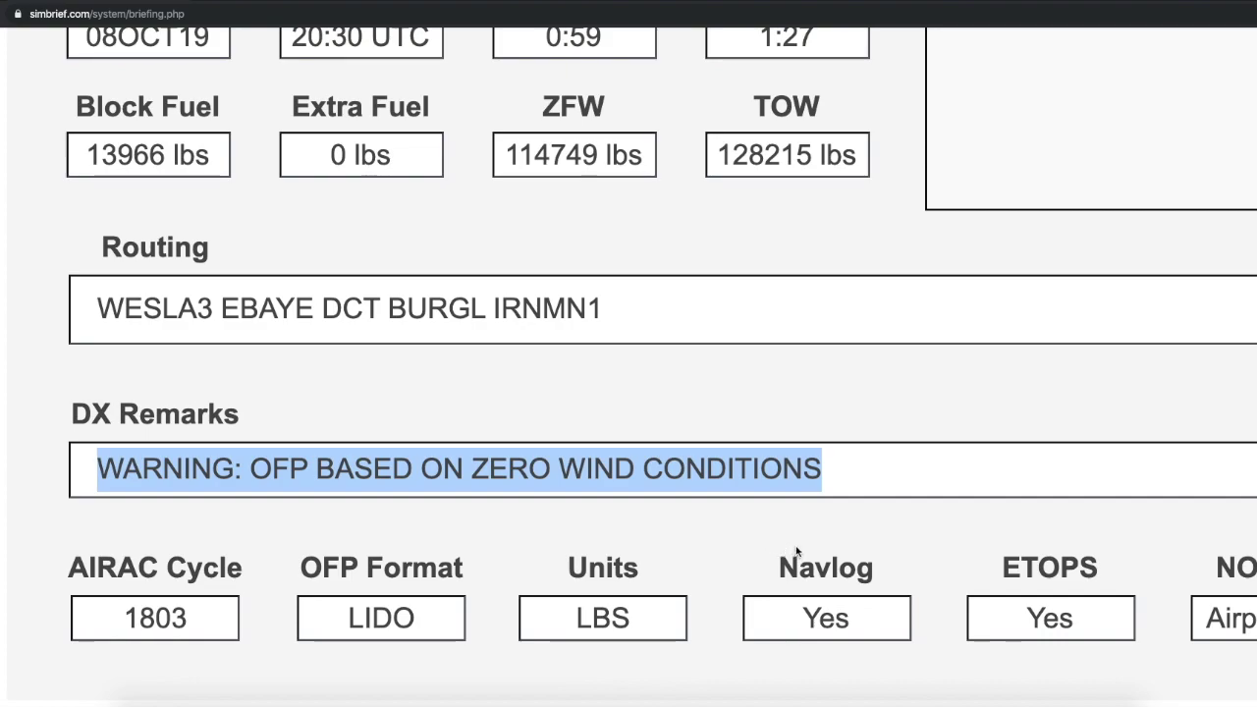
click(435, 533)
Step: Scroll to the OFP settings row and point out the LIDO OFP format
scroll(451, 484, down, 1)
scroll(451, 484, down, 4)
scroll(253, 400, right, 3)
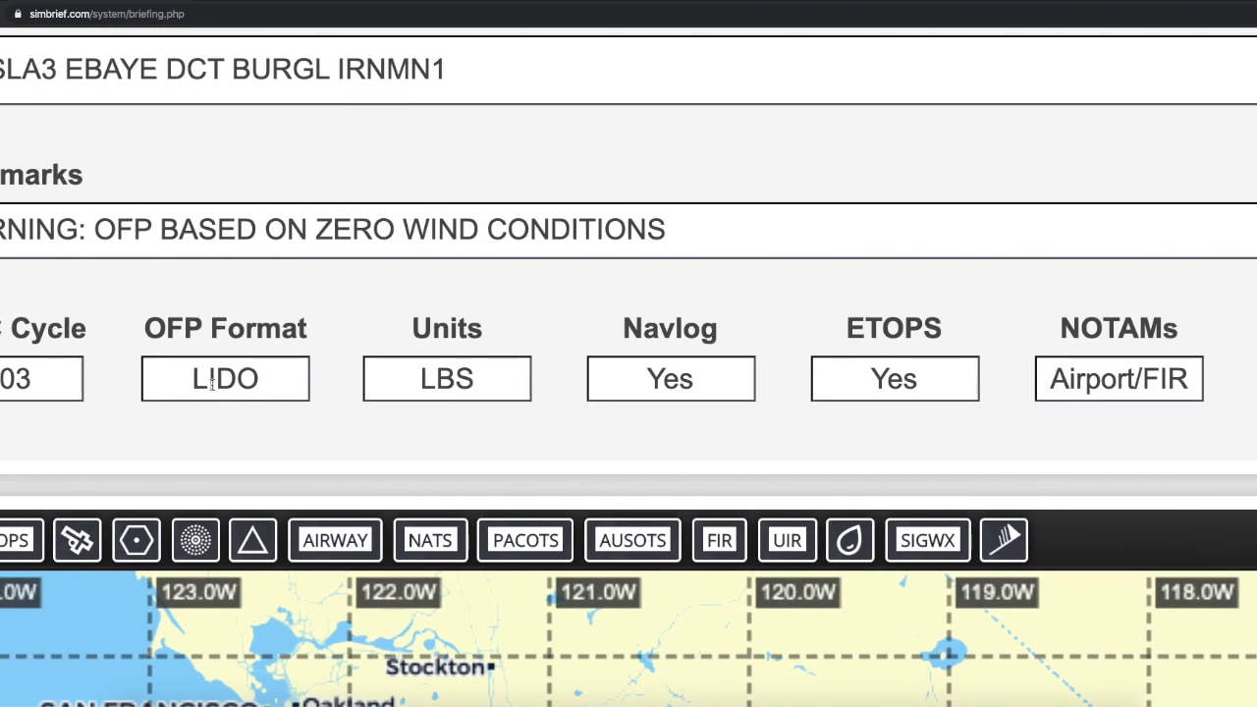
double_click(211, 383)
scroll(556, 423, down, 2)
Step: Reset the page to normal zoom and scroll down to the Paperwork Preview
click(560, 350)
key(ctrl+0)
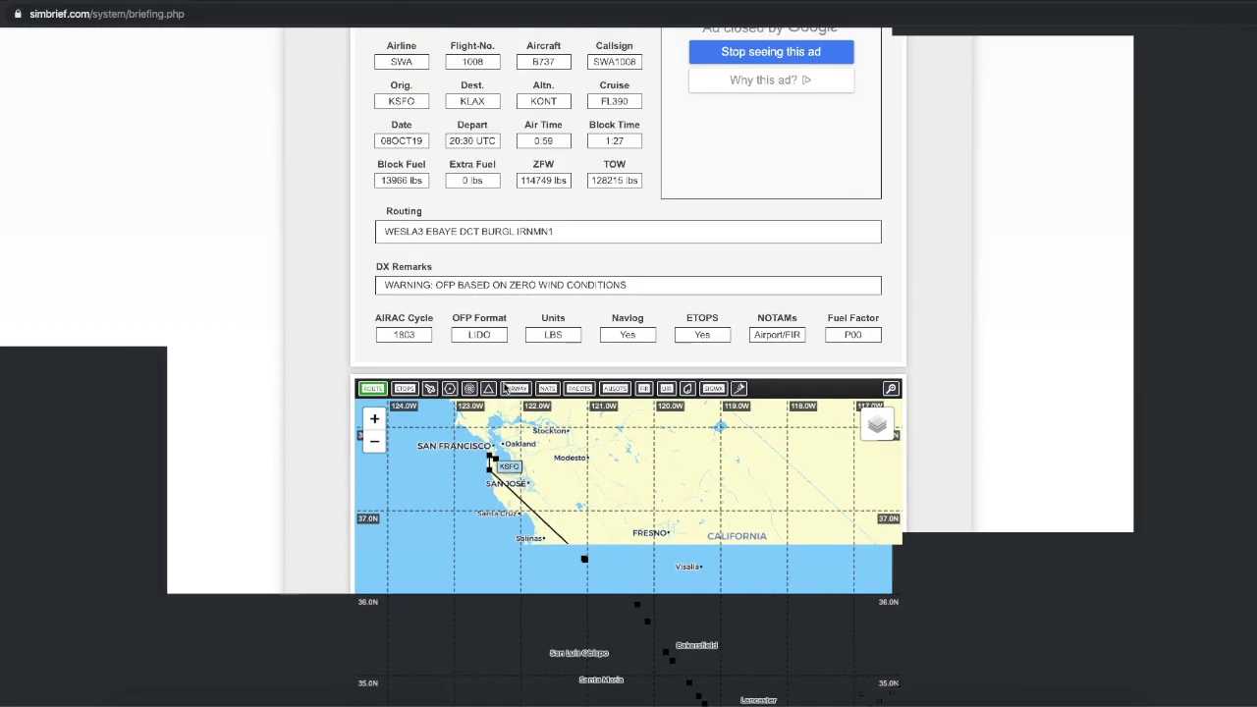
scroll(235, 505, down, 6)
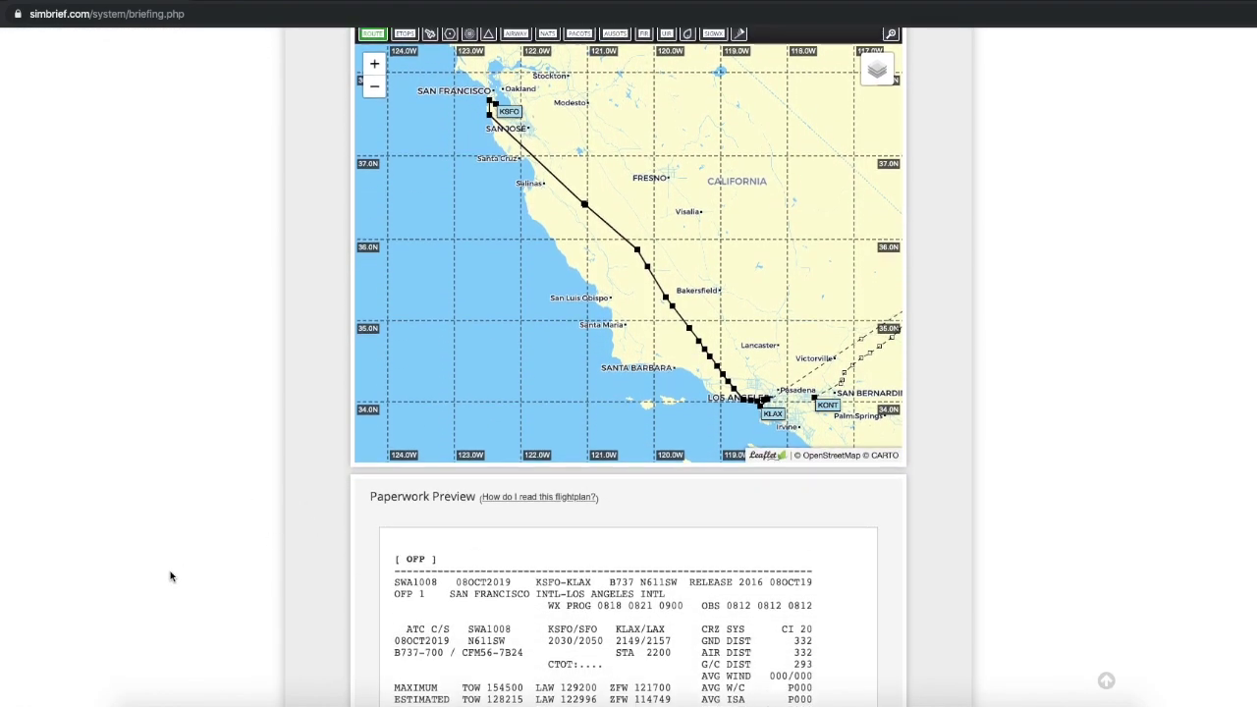
scroll(170, 577, down, 7)
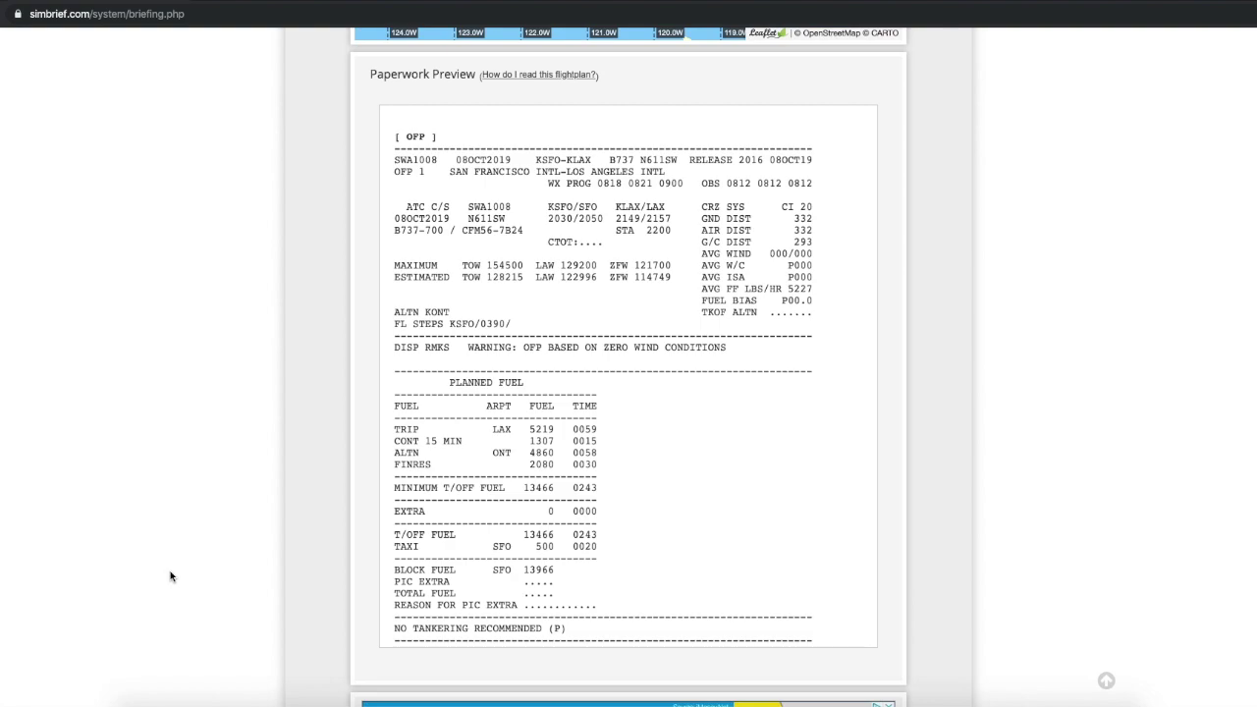
scroll(527, 351, down, 2)
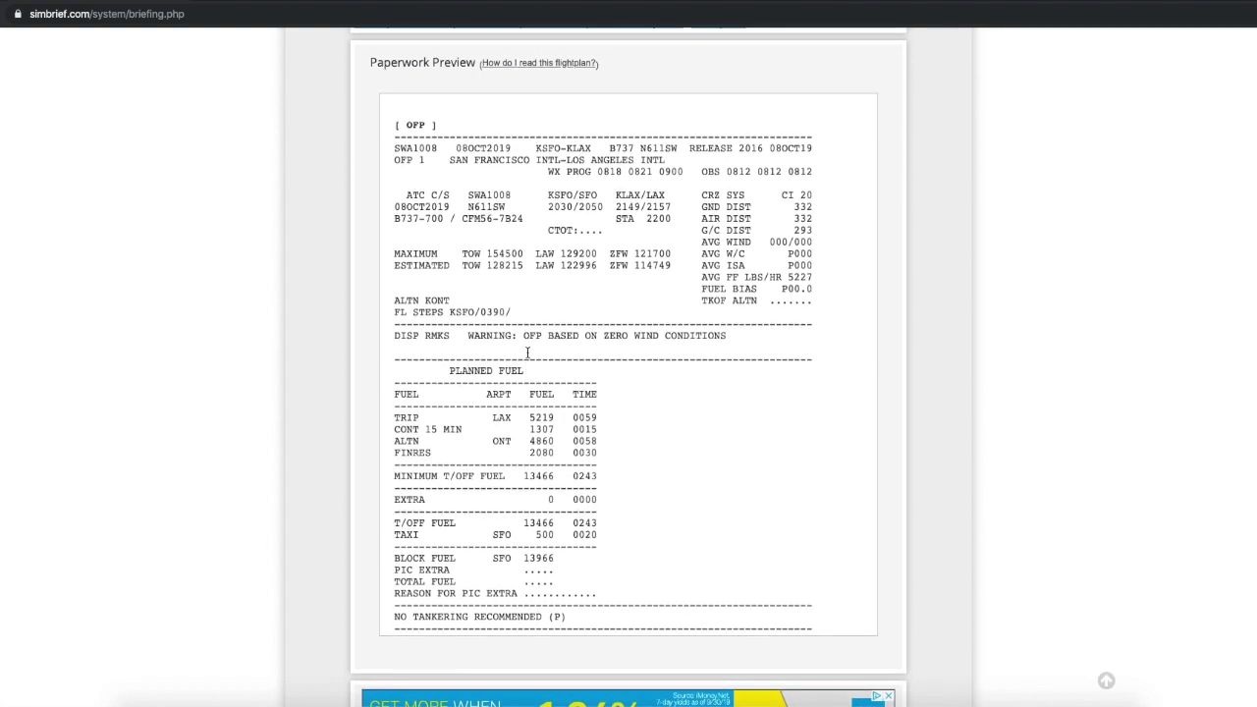
scroll(528, 352, up, 1)
Step: Highlight the 0390 cruise step, block fuel 13966 and the whole BLOCK FUEL line
double_click(494, 313)
double_click(540, 558)
scroll(592, 576, down, 1)
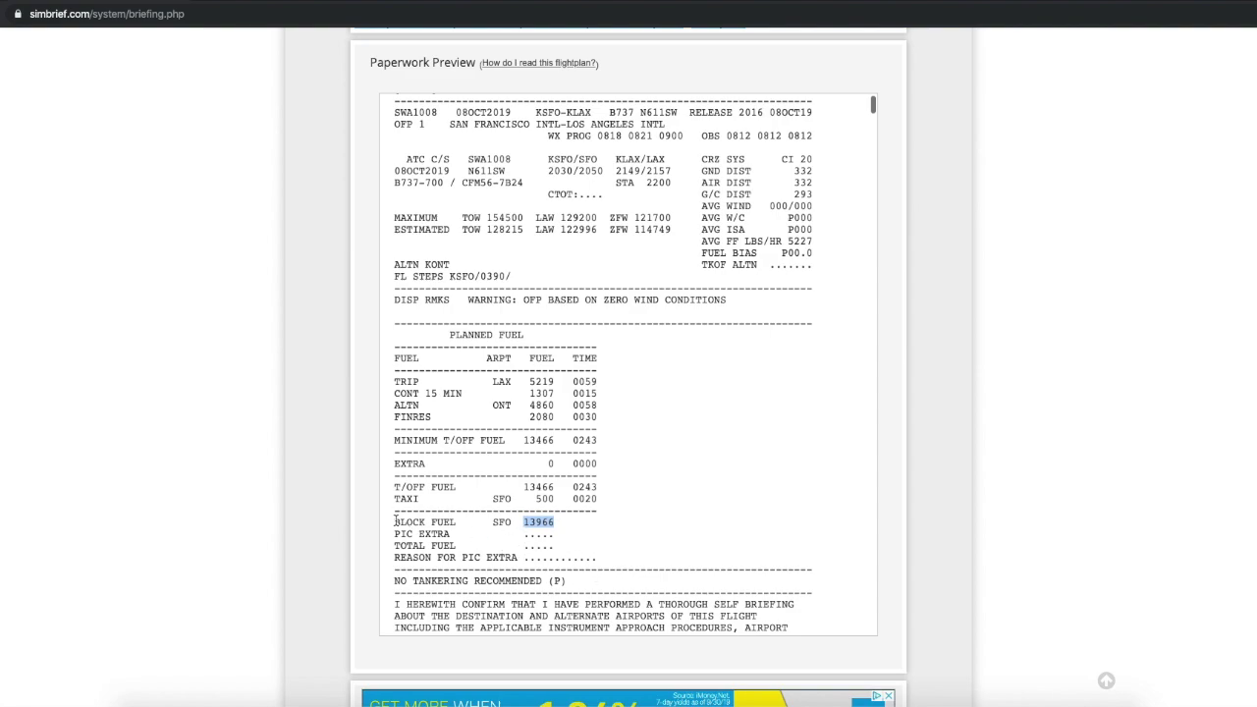
drag(396, 521, 562, 526)
click(562, 527)
Step: Highlight block fuel 13966 again and then the full PIC EXTRA line
scroll(525, 473, down, 1)
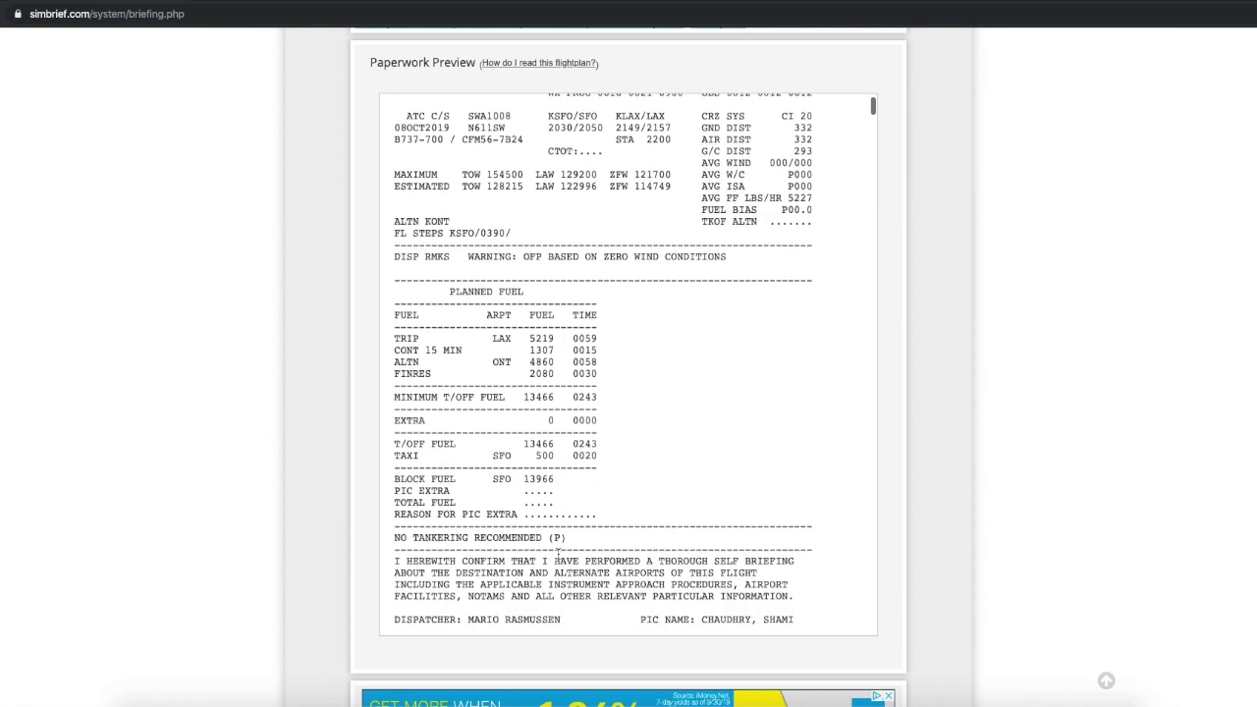
double_click(544, 474)
click(567, 490)
click(568, 521)
triple_click(537, 484)
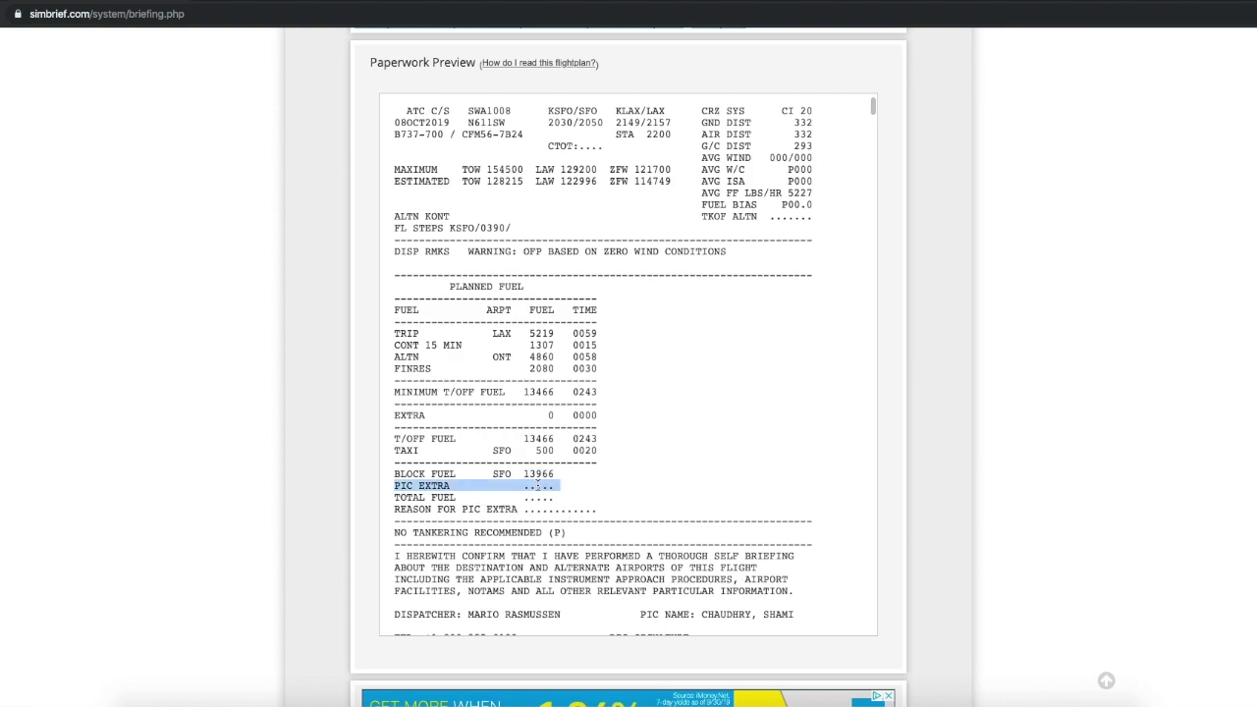
click(602, 492)
Step: Highlight the self-briefing confirmation paragraph and the KONT/26R alternate route line
scroll(602, 492, down, 2)
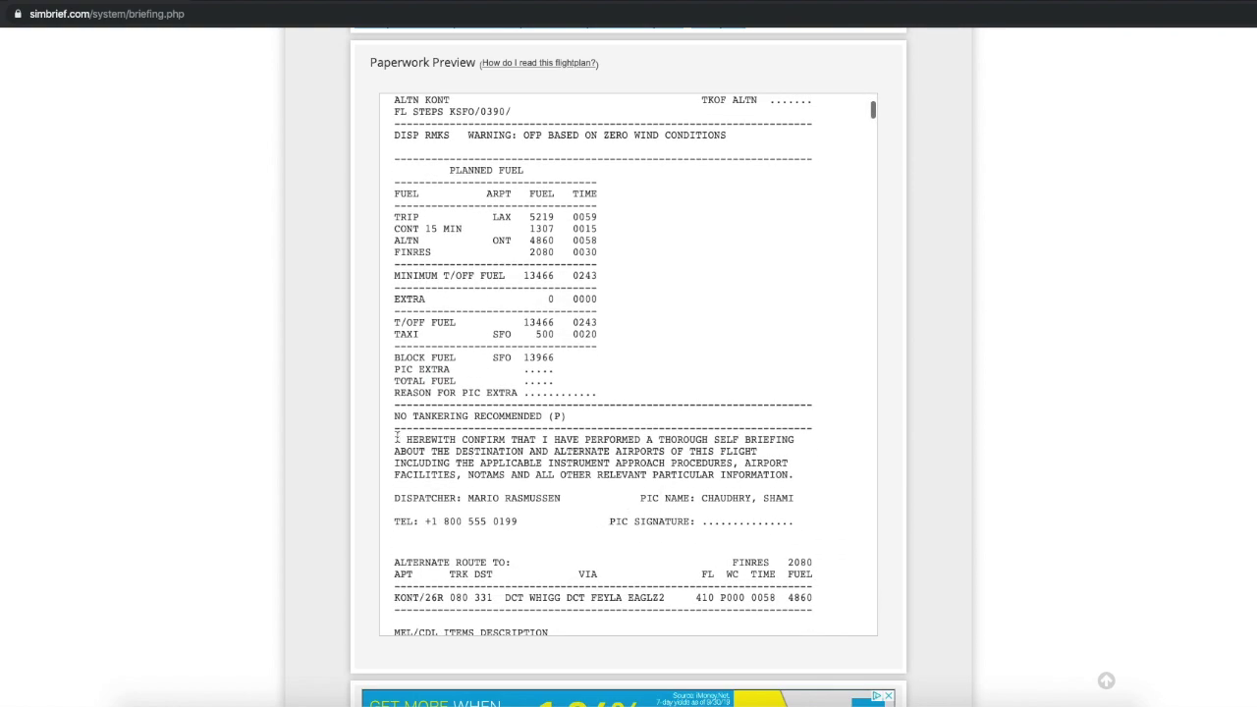
drag(398, 439, 732, 475)
click(518, 535)
scroll(560, 525, down, 3)
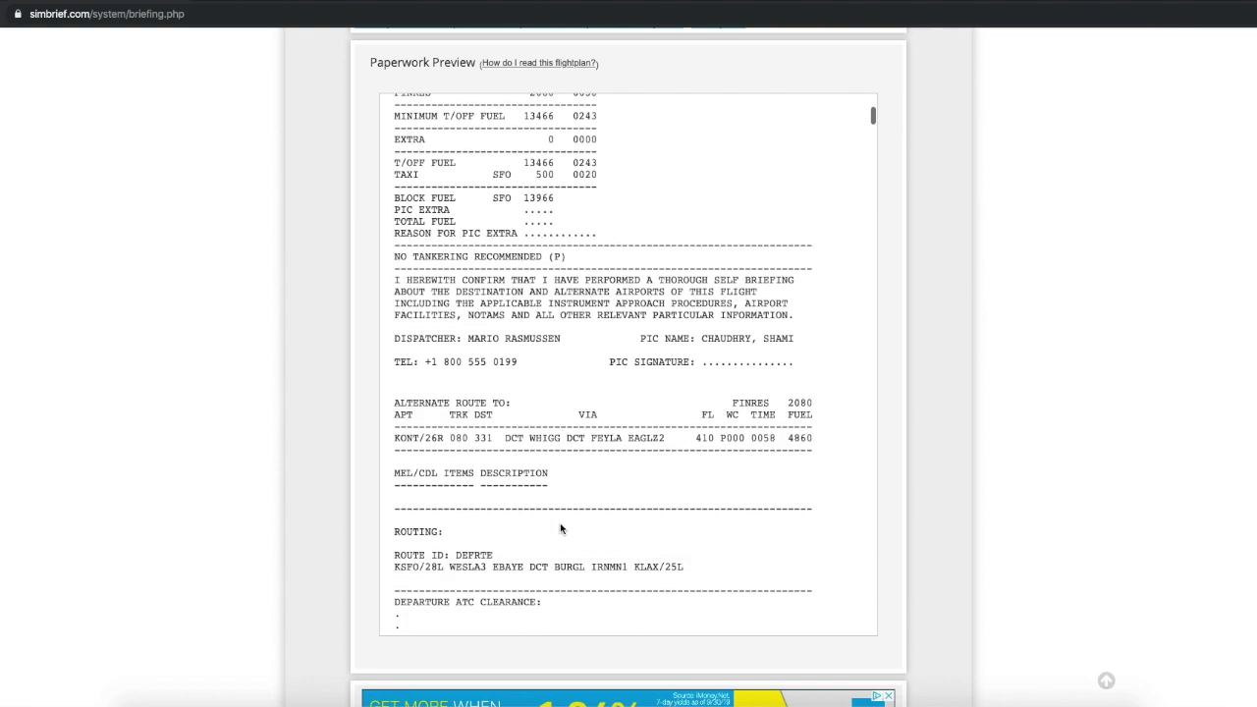
drag(392, 410, 828, 417)
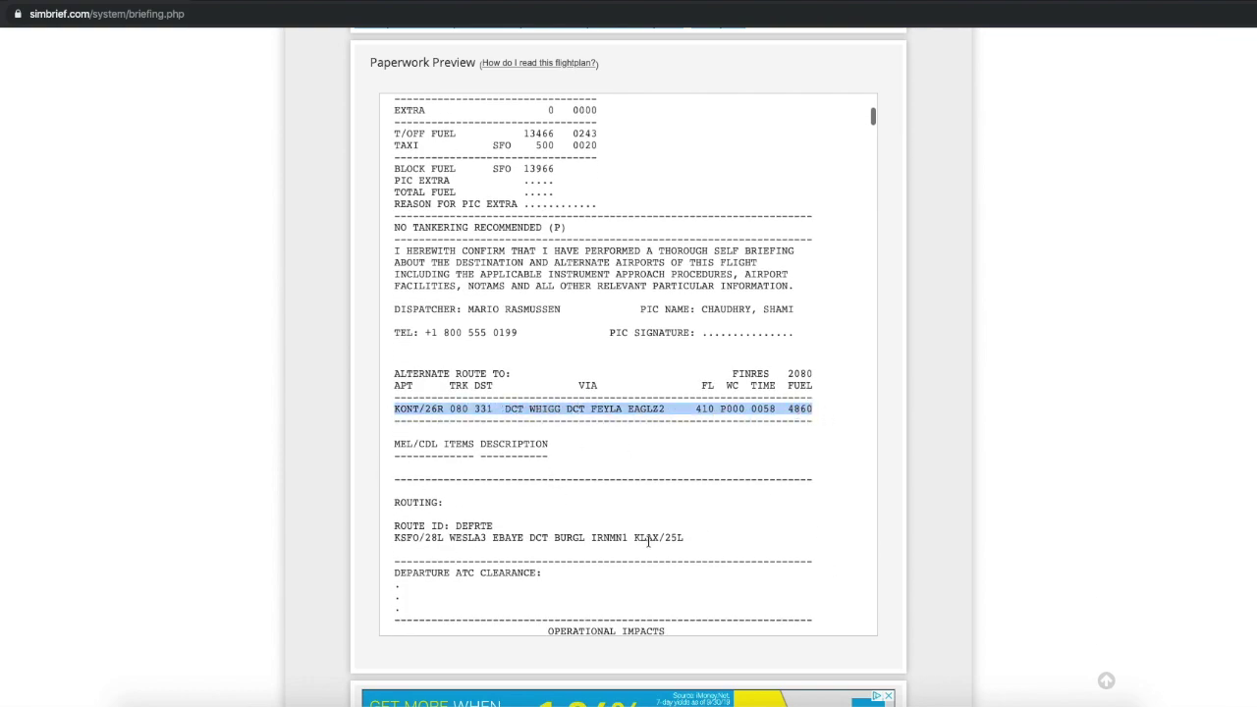
click(508, 472)
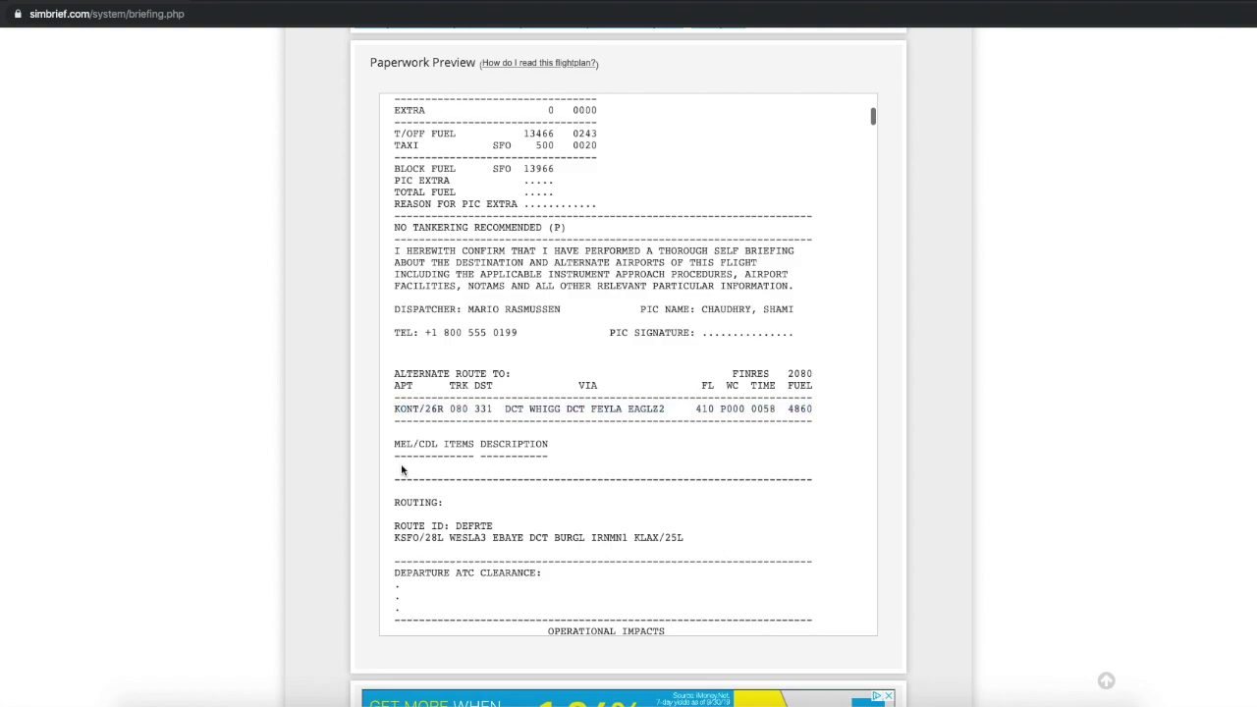
scroll(521, 513, down, 1)
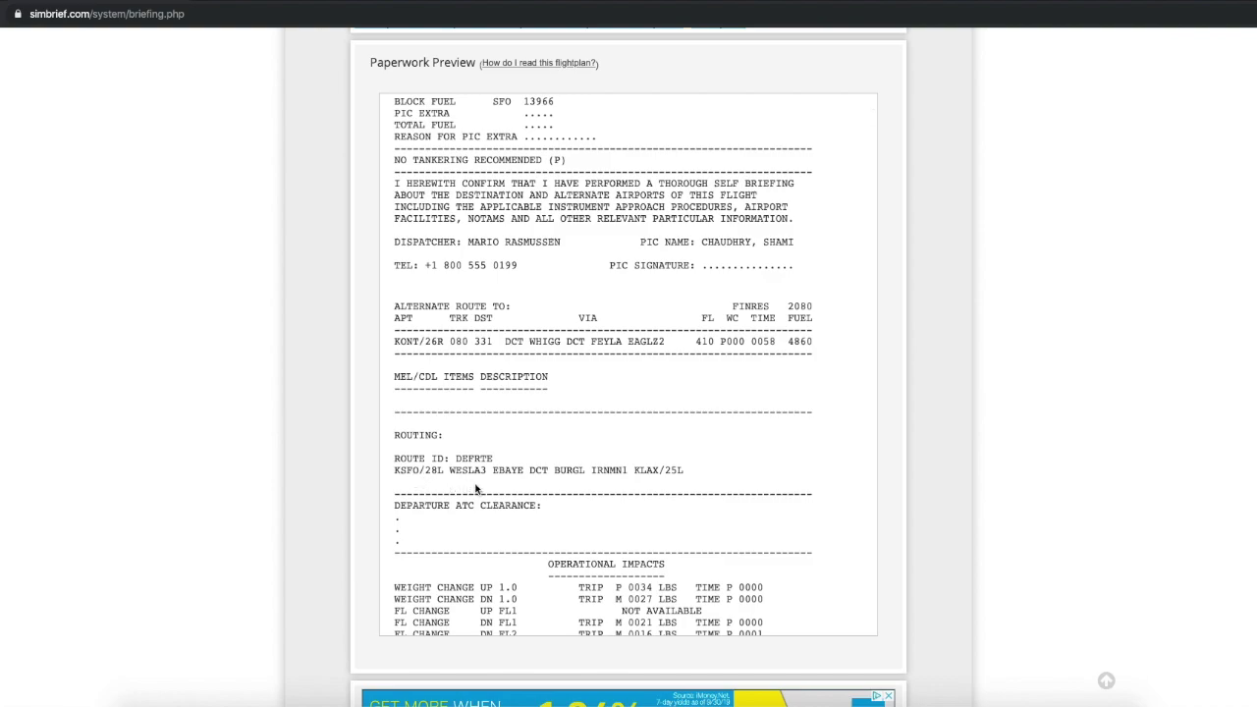
scroll(482, 488, up, 5)
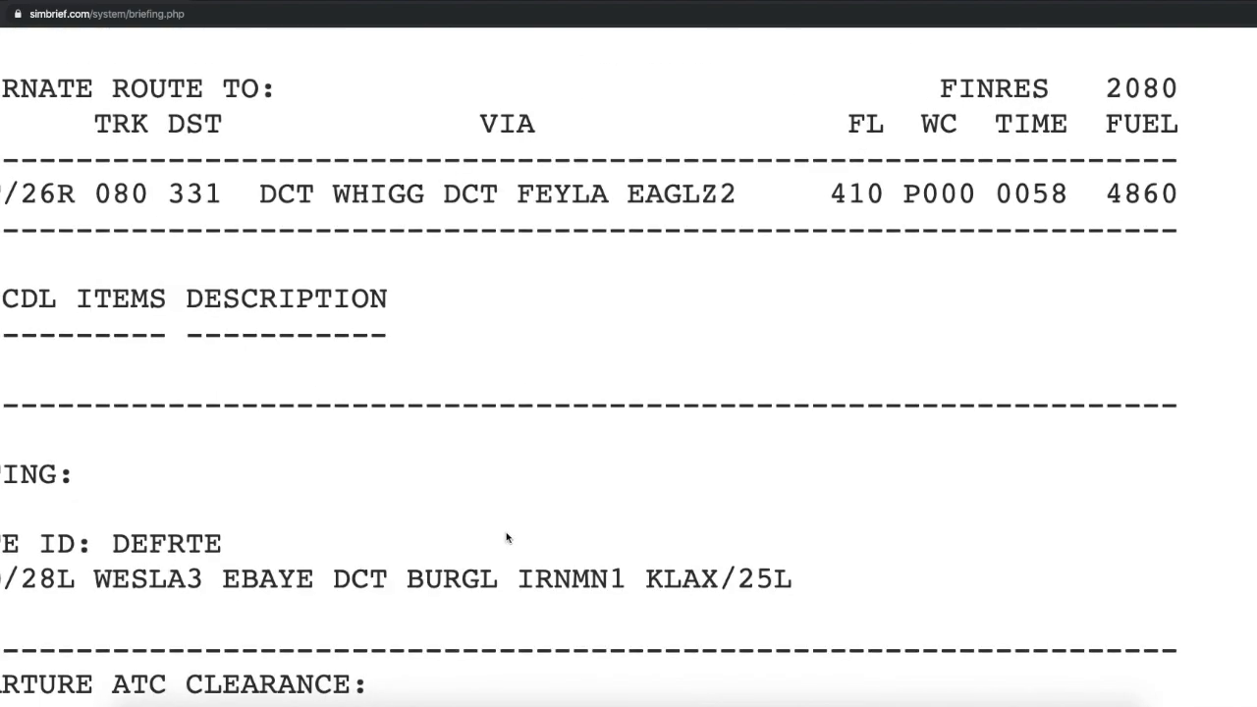
scroll(506, 537, down, 5)
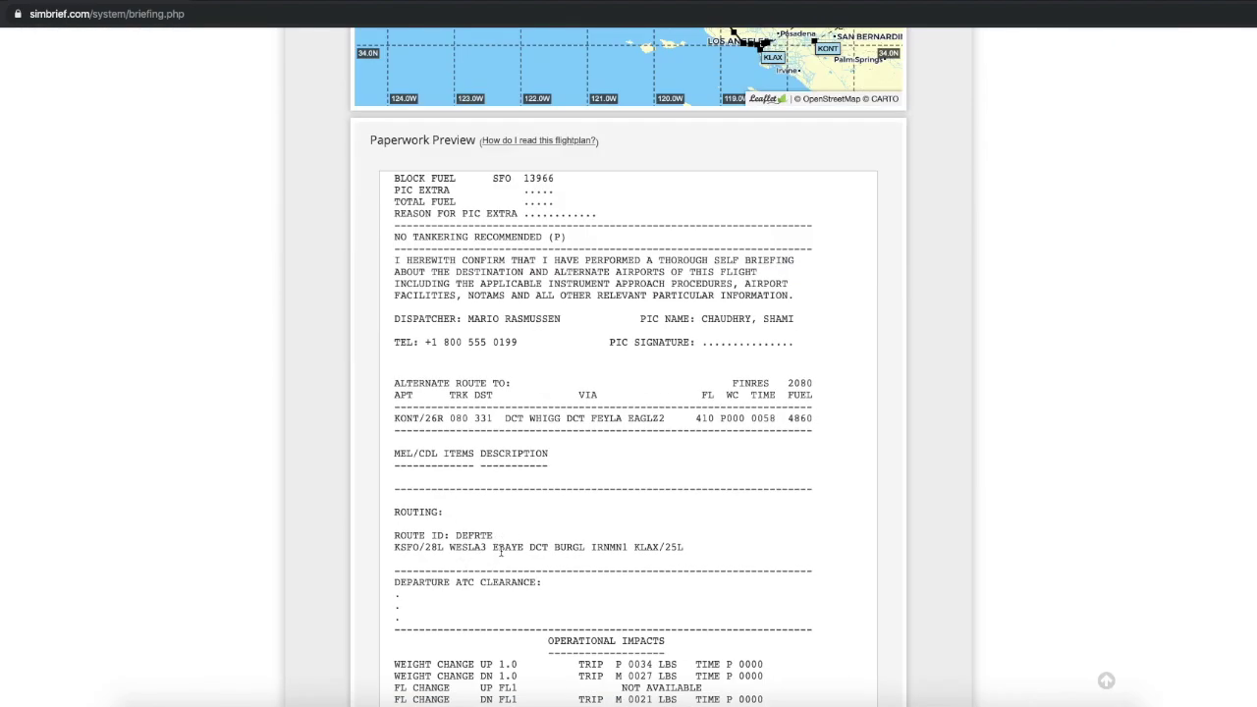
Step: Highlight the route start: KSFO, departure runway 28L and the WESLA3 departure
scroll(501, 550, down, 1)
drag(395, 492, 417, 494)
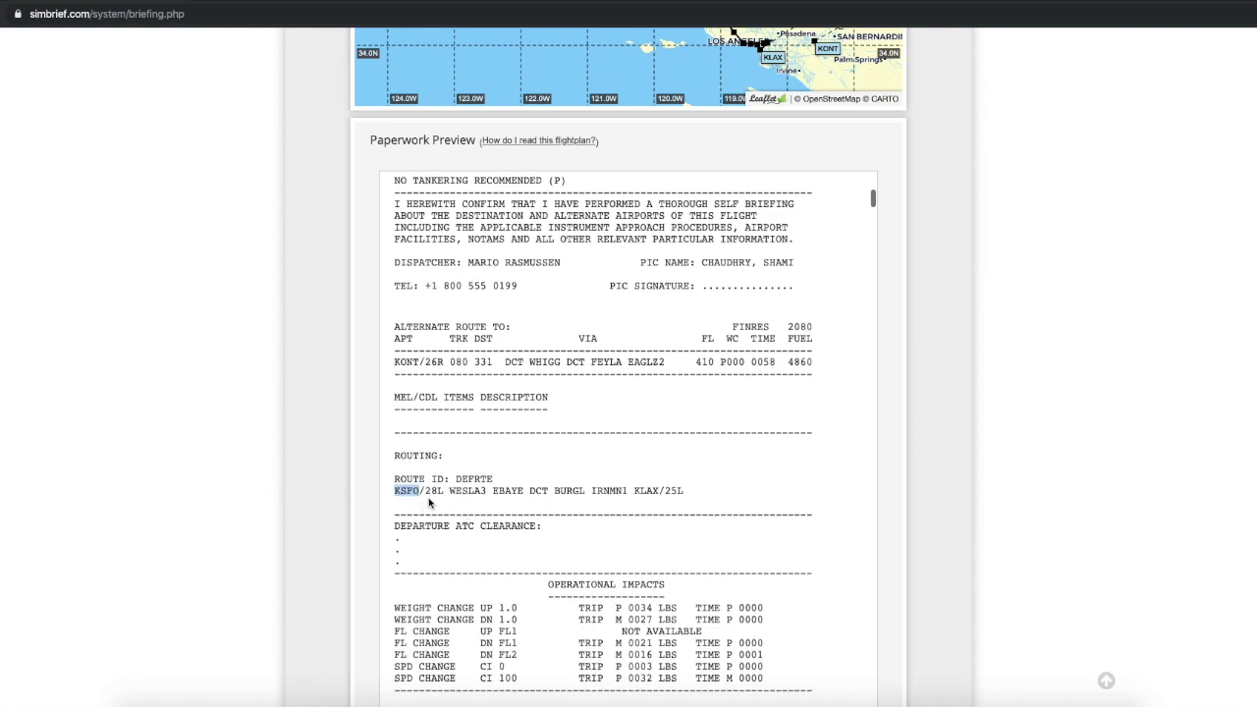
click(422, 493)
double_click(438, 493)
click(472, 505)
drag(452, 491, 485, 493)
click(504, 496)
Step: Highlight EBAYE, DCT, BURGL, IRNMN1, runway 25L and KLAX, then scroll to TIMES and WEIGHTS
double_click(507, 490)
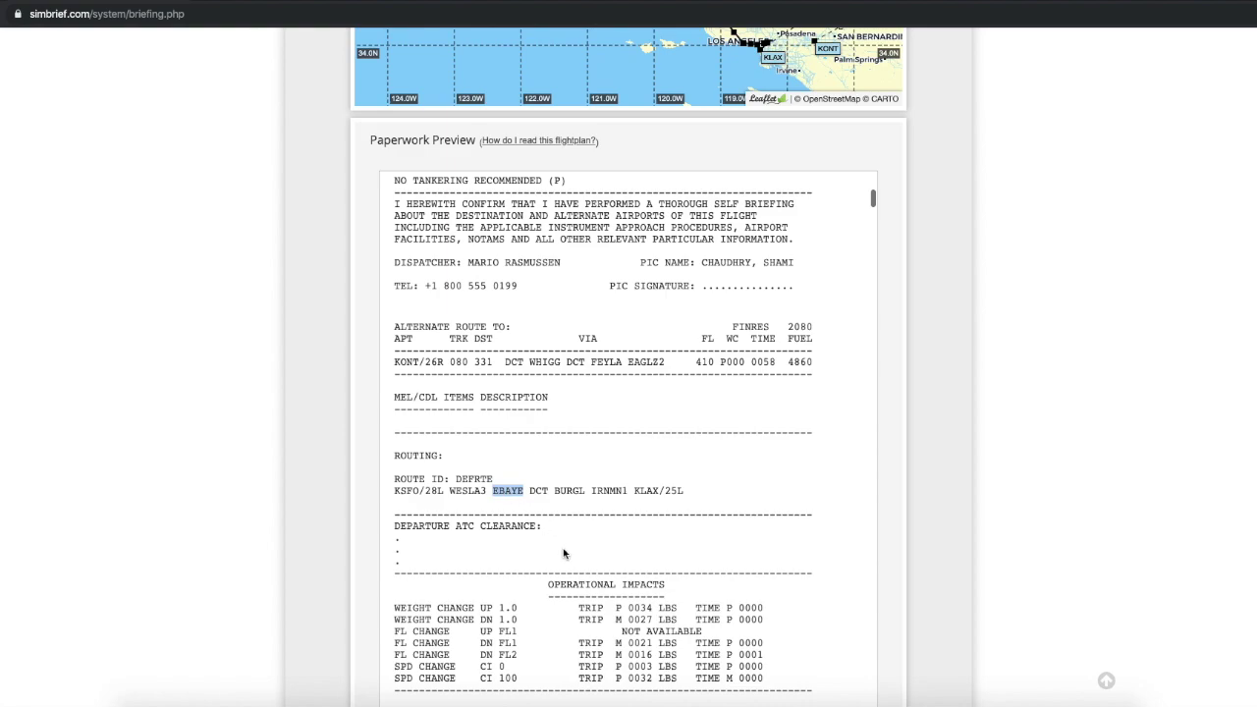
double_click(539, 490)
double_click(570, 490)
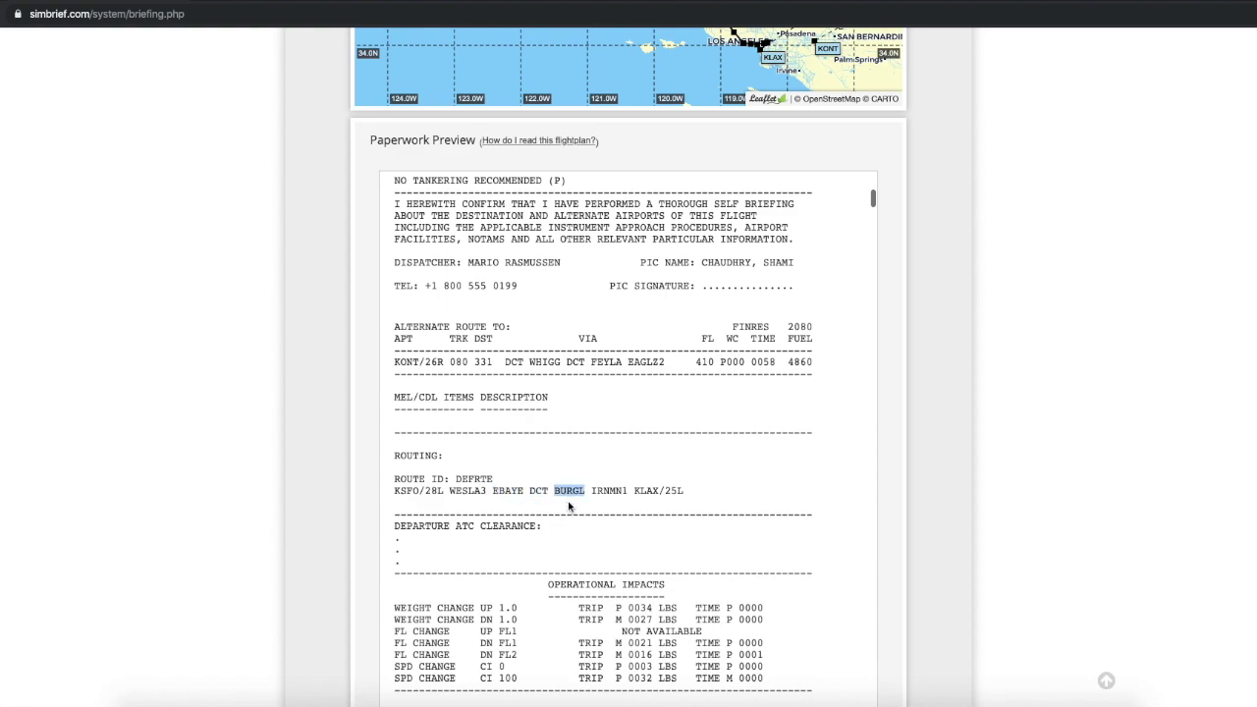
double_click(609, 491)
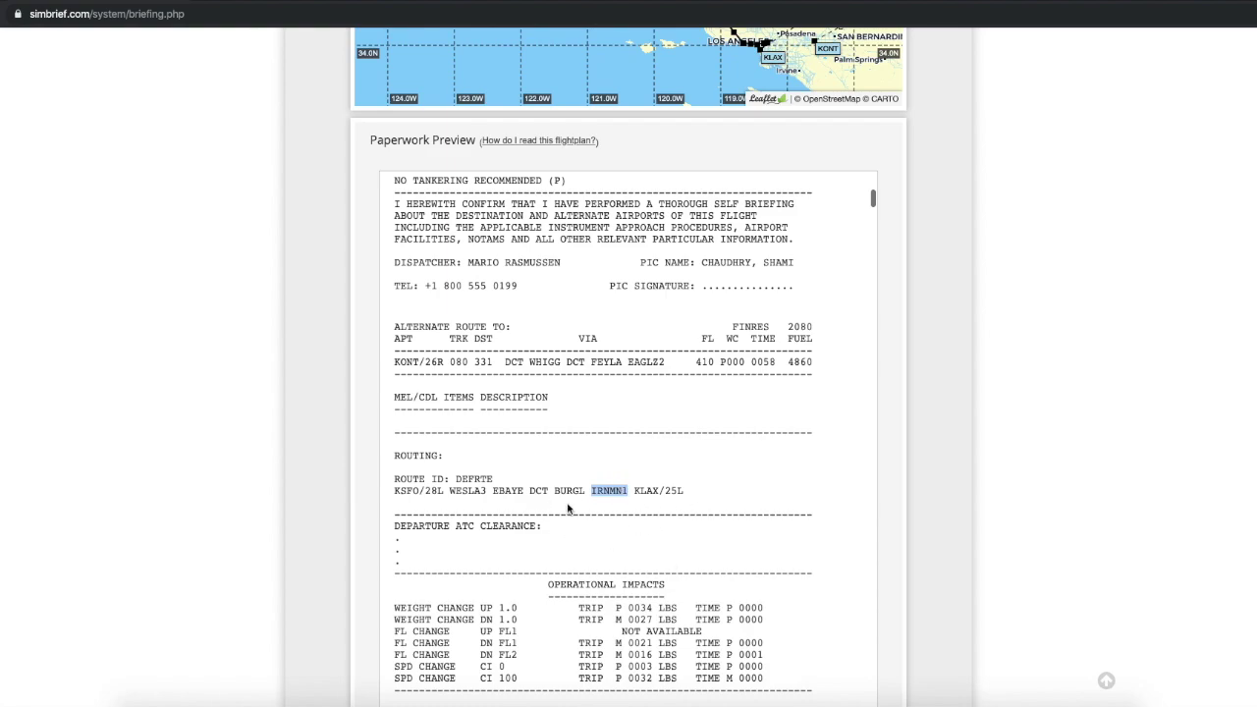
double_click(677, 490)
double_click(648, 491)
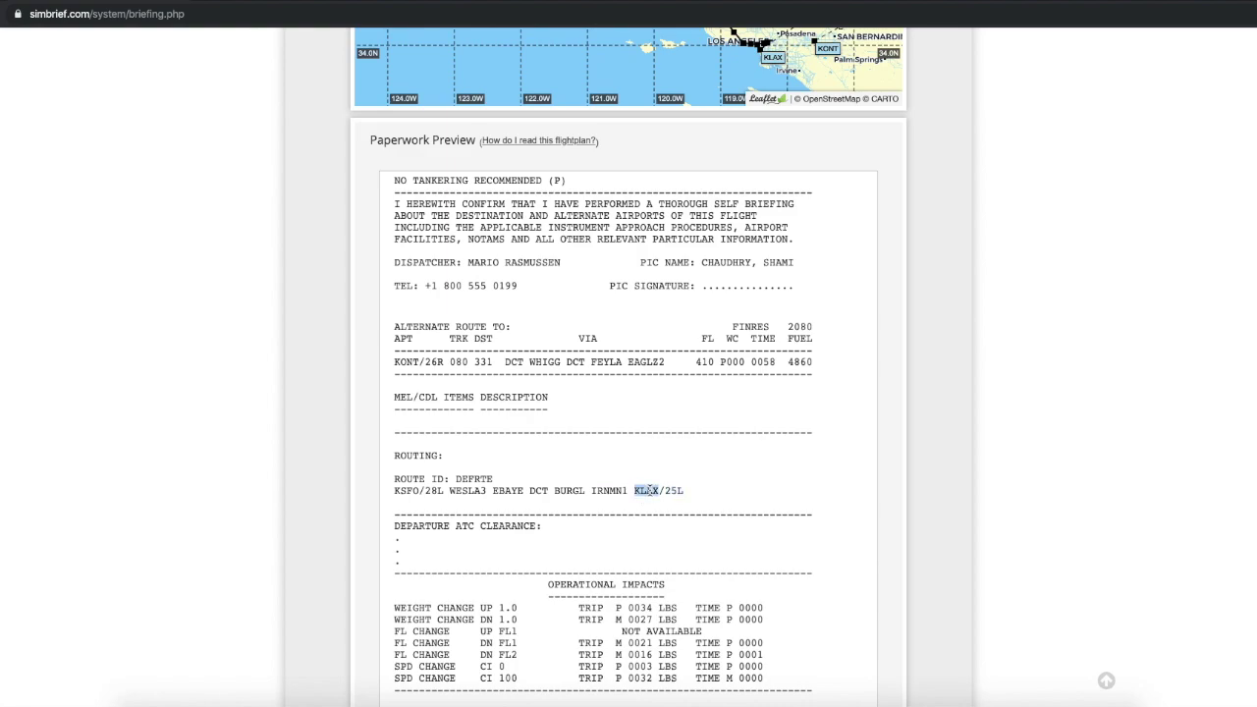
click(618, 527)
scroll(595, 592, down, 2)
scroll(529, 562, down, 6)
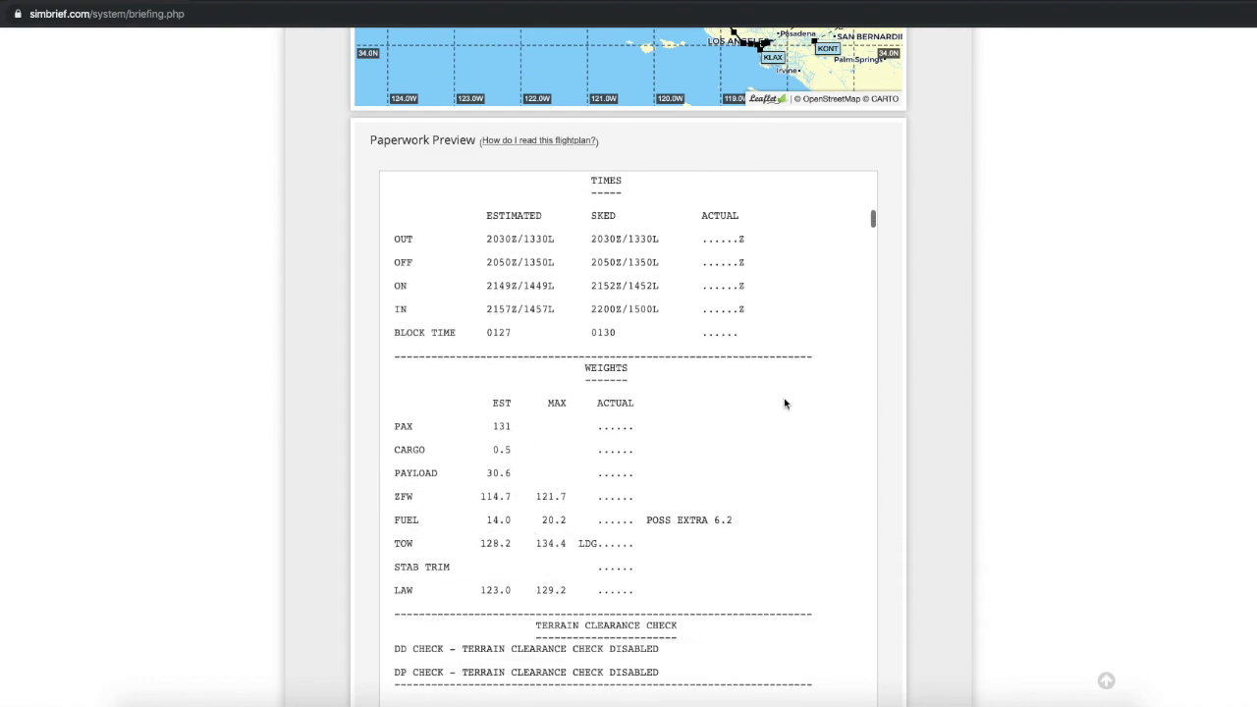
Step: Highlight the EST weights: 131 PAX, cargo 0.5, payload 30.6, ZFW 114.7 and fuel 14.0
scroll(589, 519, down, 2)
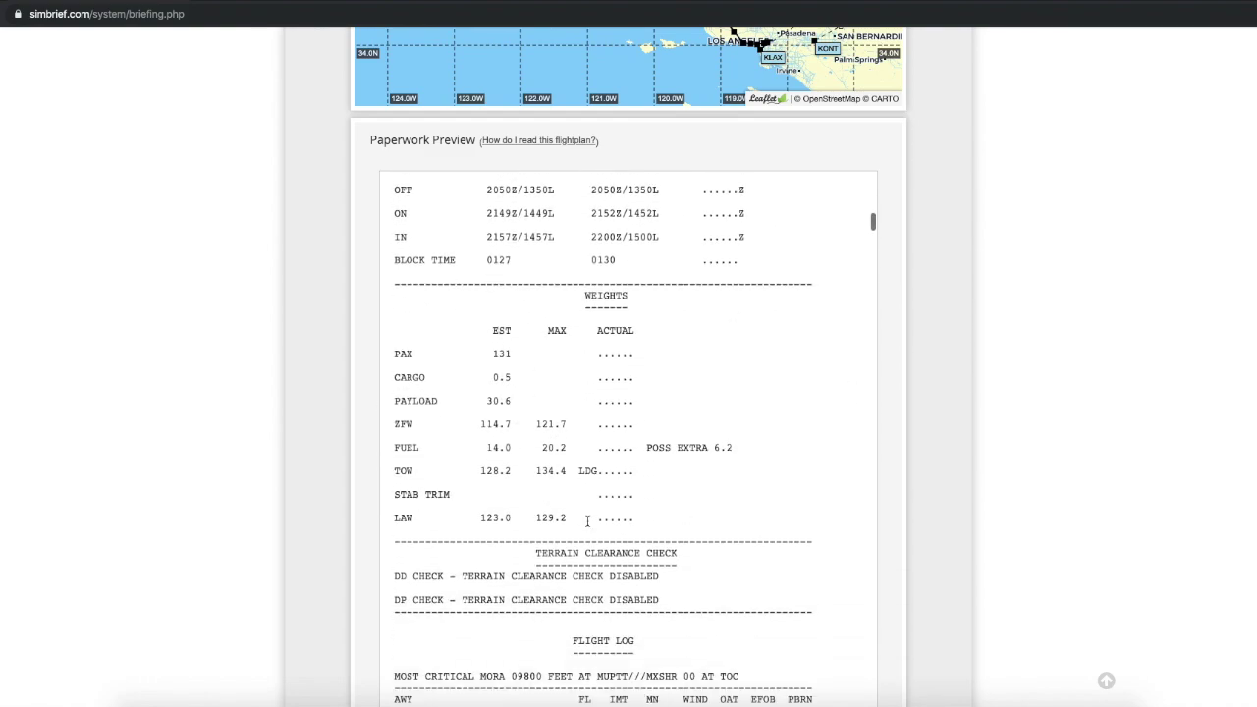
double_click(502, 345)
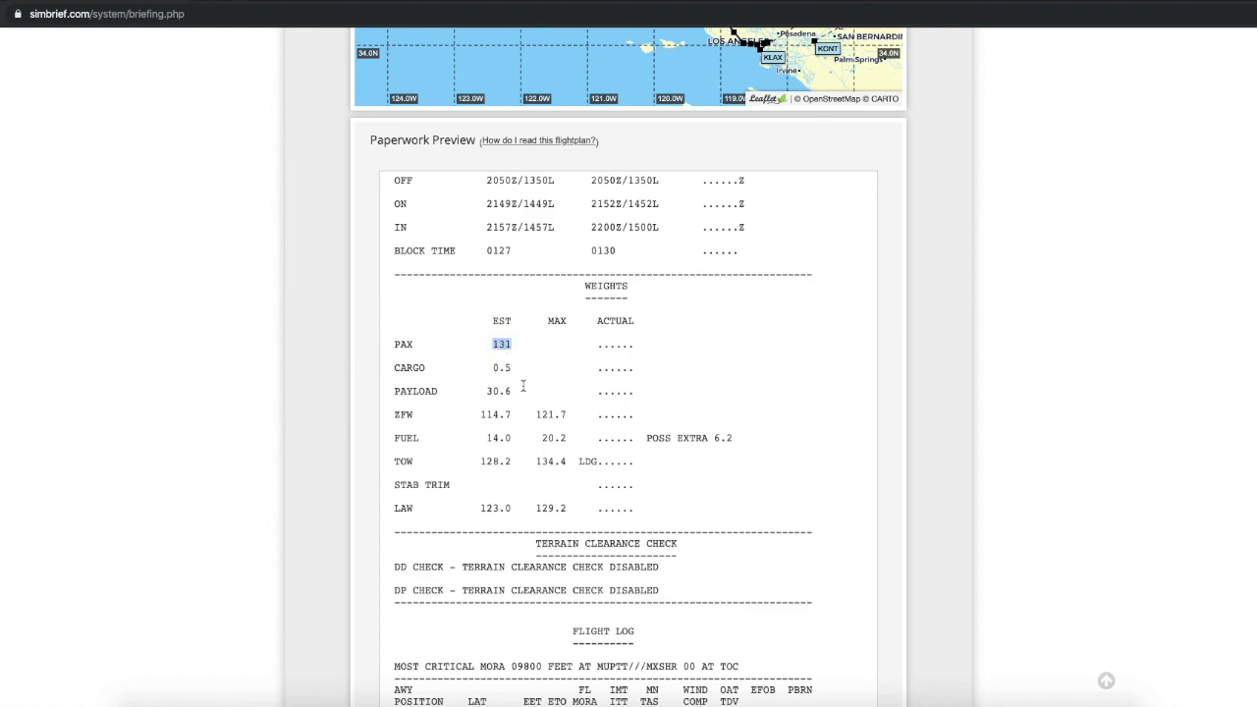
double_click(501, 368)
double_click(500, 391)
double_click(498, 415)
scroll(520, 442, down, 2)
double_click(497, 383)
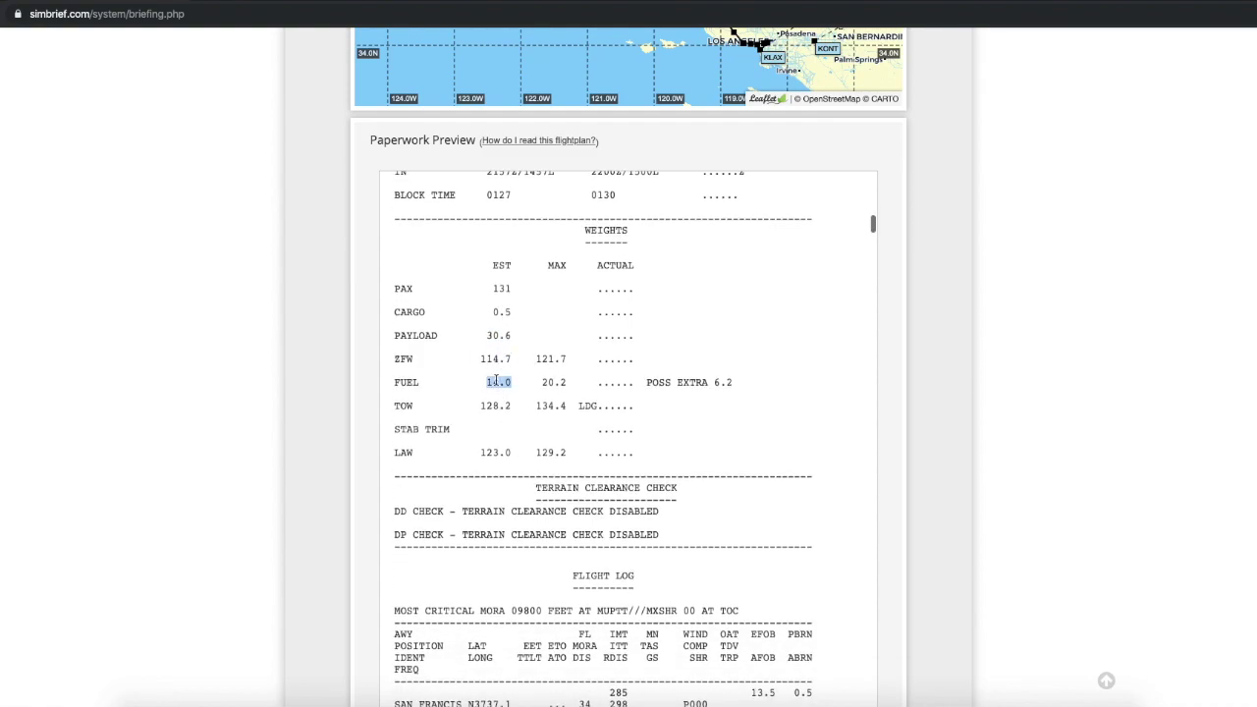